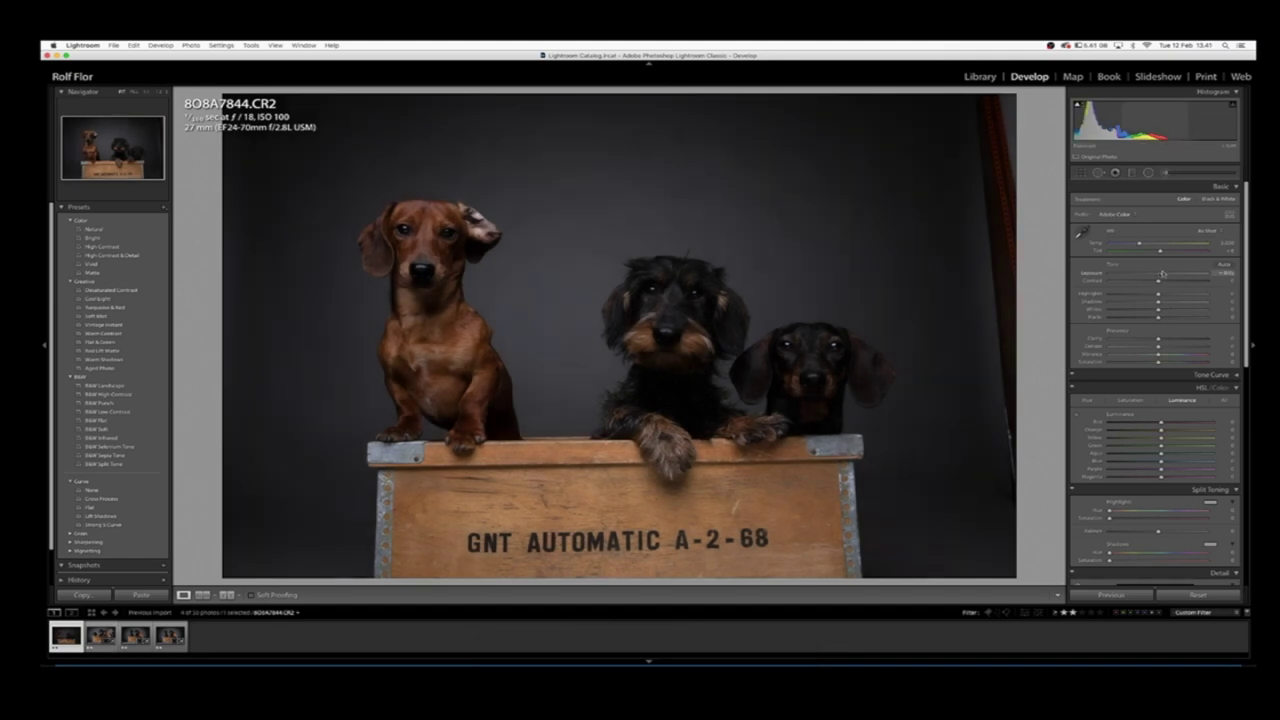
Brighten the exposure of 8O8A7844.CR2, open it in Photoshop CC 2019, and guide the crate's top.
right_click(72, 402)
click(208, 468)
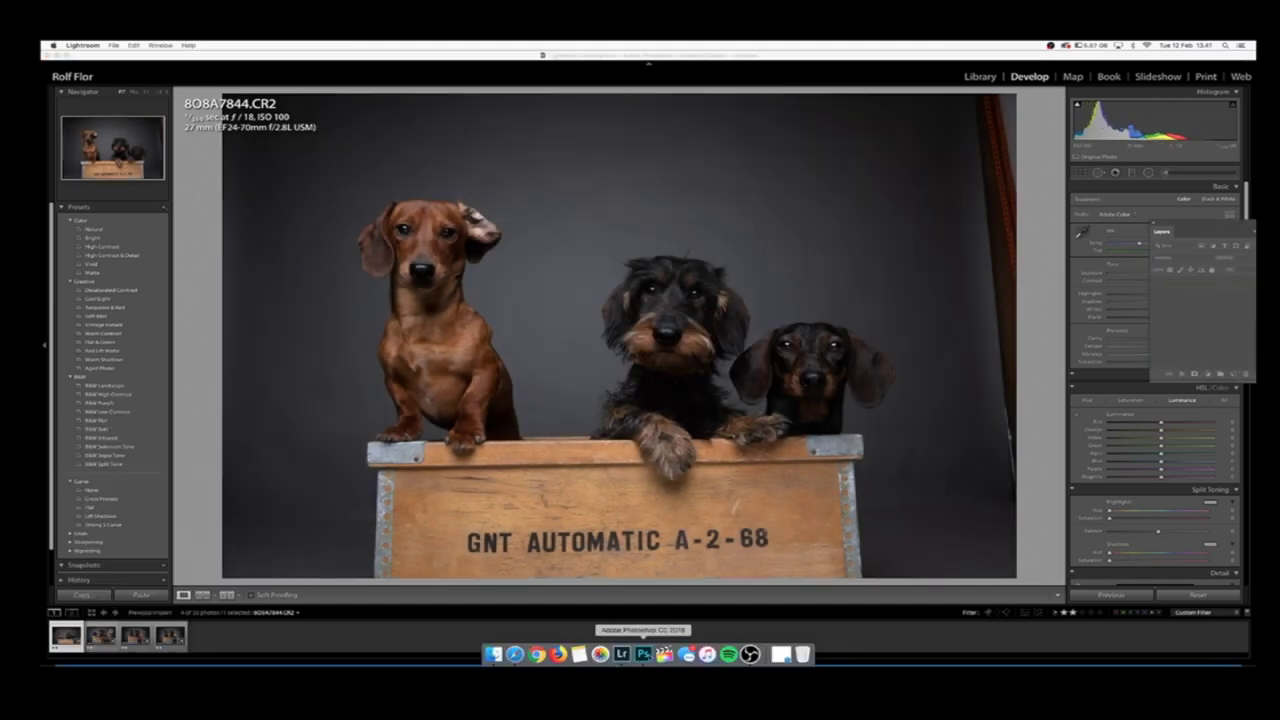
click(643, 652)
drag(565, 93, 625, 509)
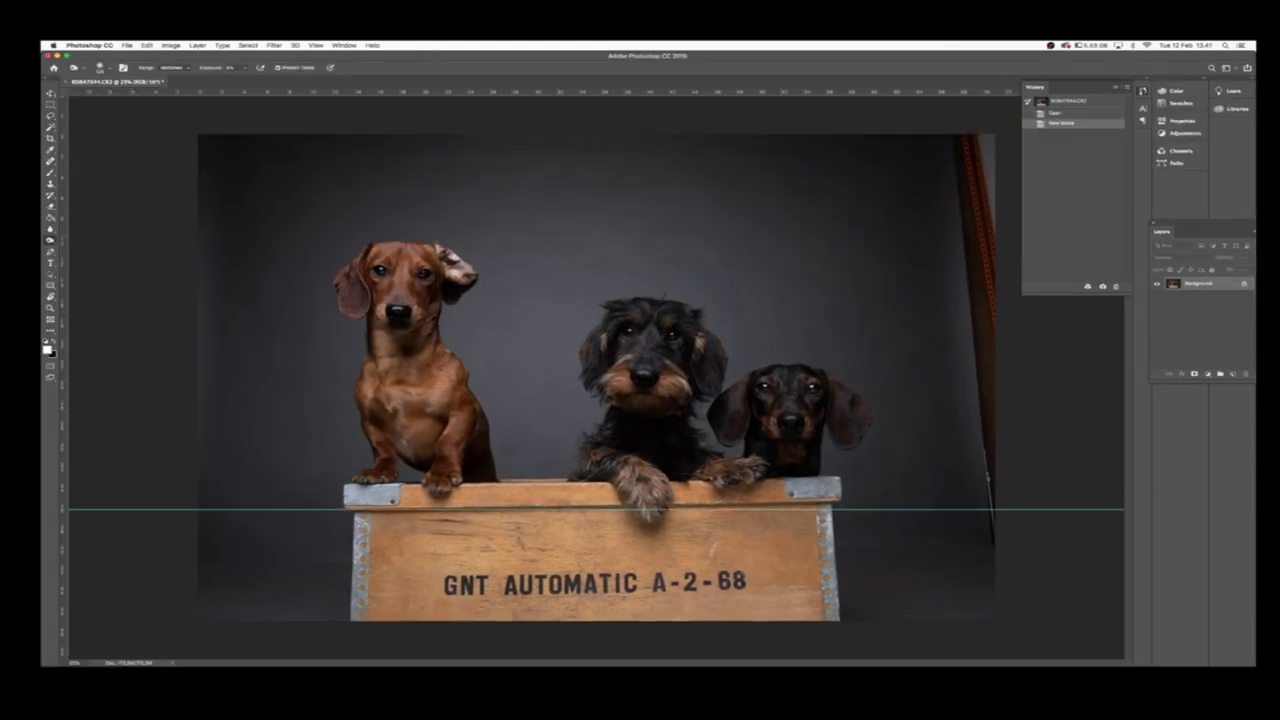
Crop the photo and place a vertical guide at the crate's left side.
key(c)
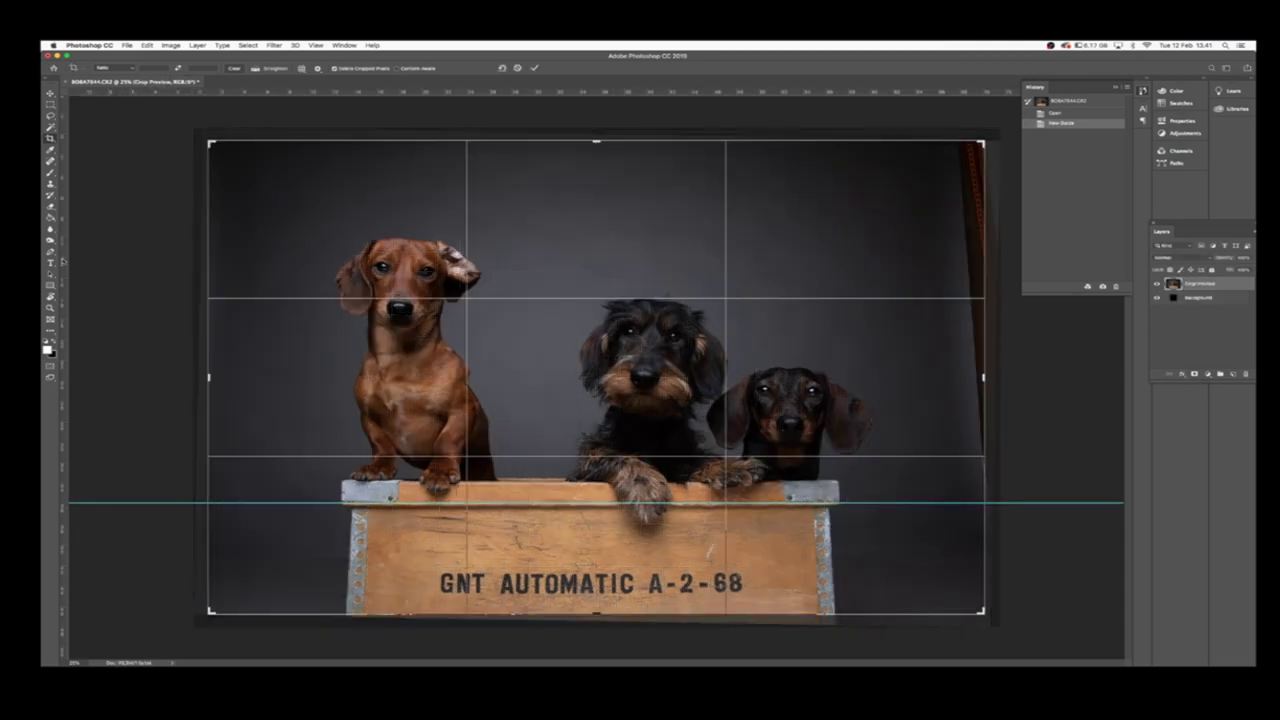
key(Return)
drag(64, 352, 829, 365)
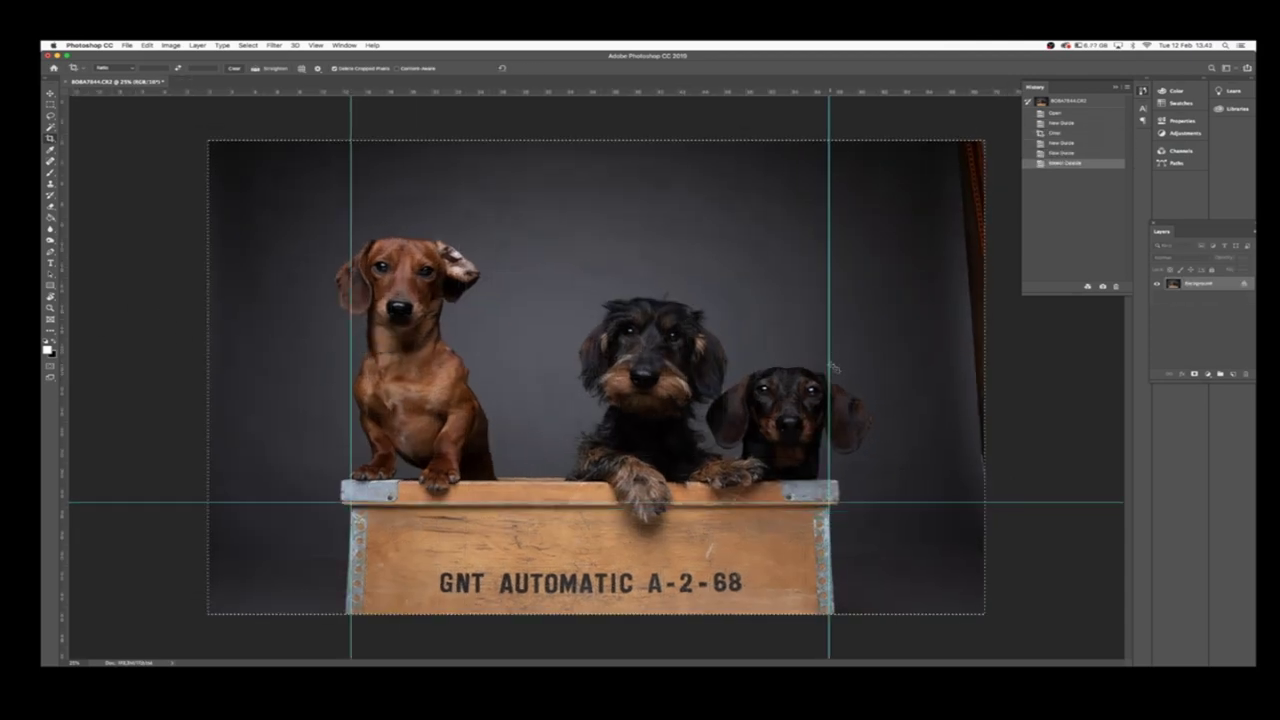
Straighten the perspective with Free Transform by pulling the bottom corners inward.
key(ctrl+t)
drag(985, 614, 960, 614)
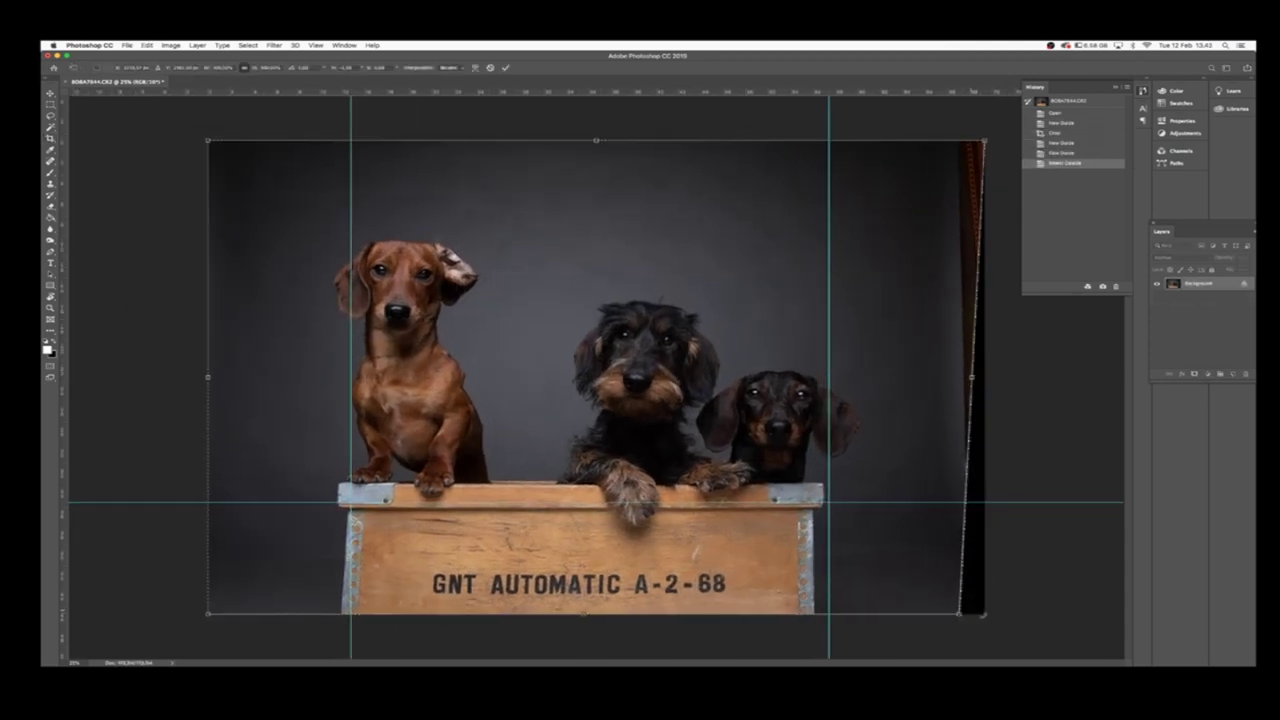
drag(208, 617, 229, 614)
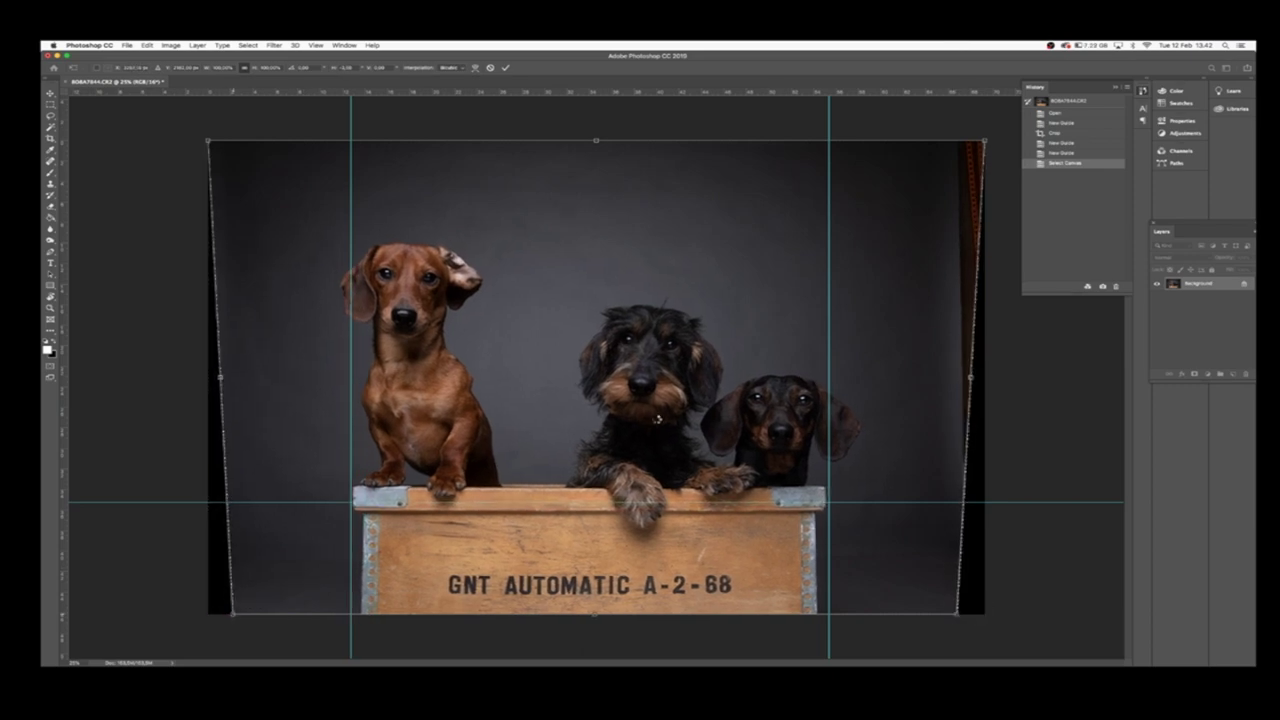
key(Return)
Crop to the image bounds and Content-Aware Fill the empty strip on the right edge.
key(c)
key(Return)
key(l)
click(897, 124)
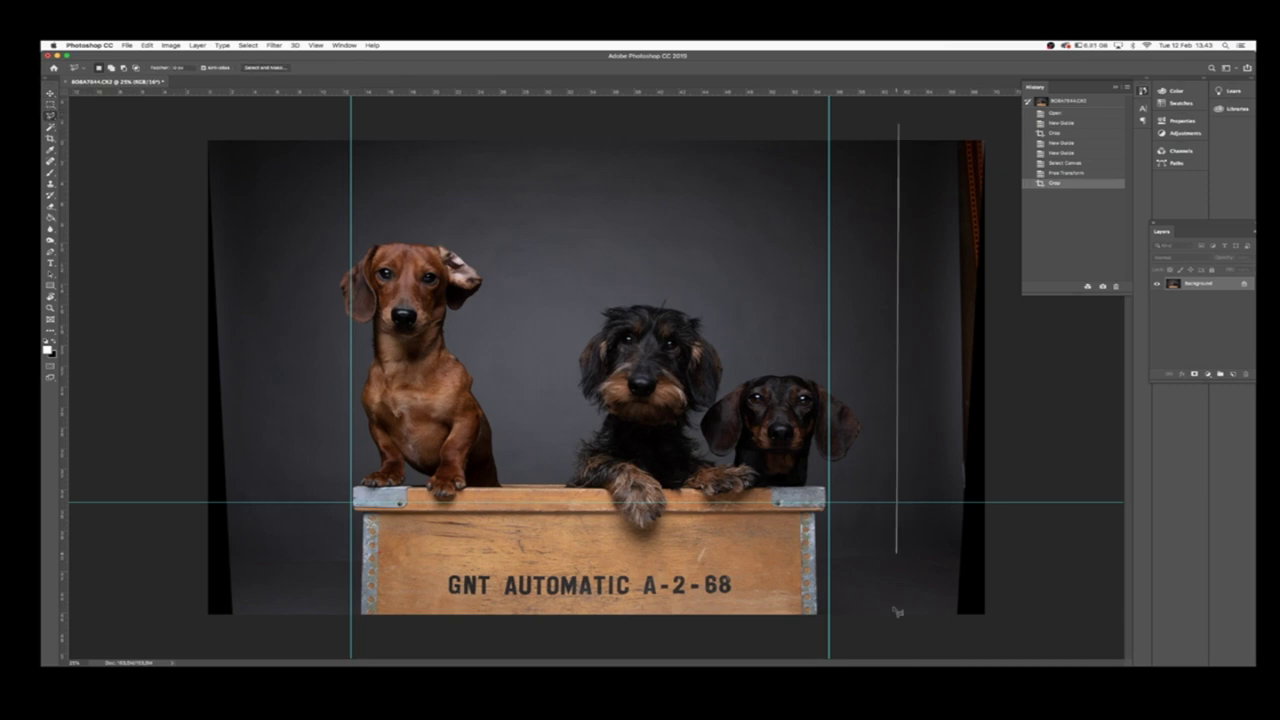
click(930, 635)
double_click(1000, 122)
key(shift+BackSpace)
key(Return)
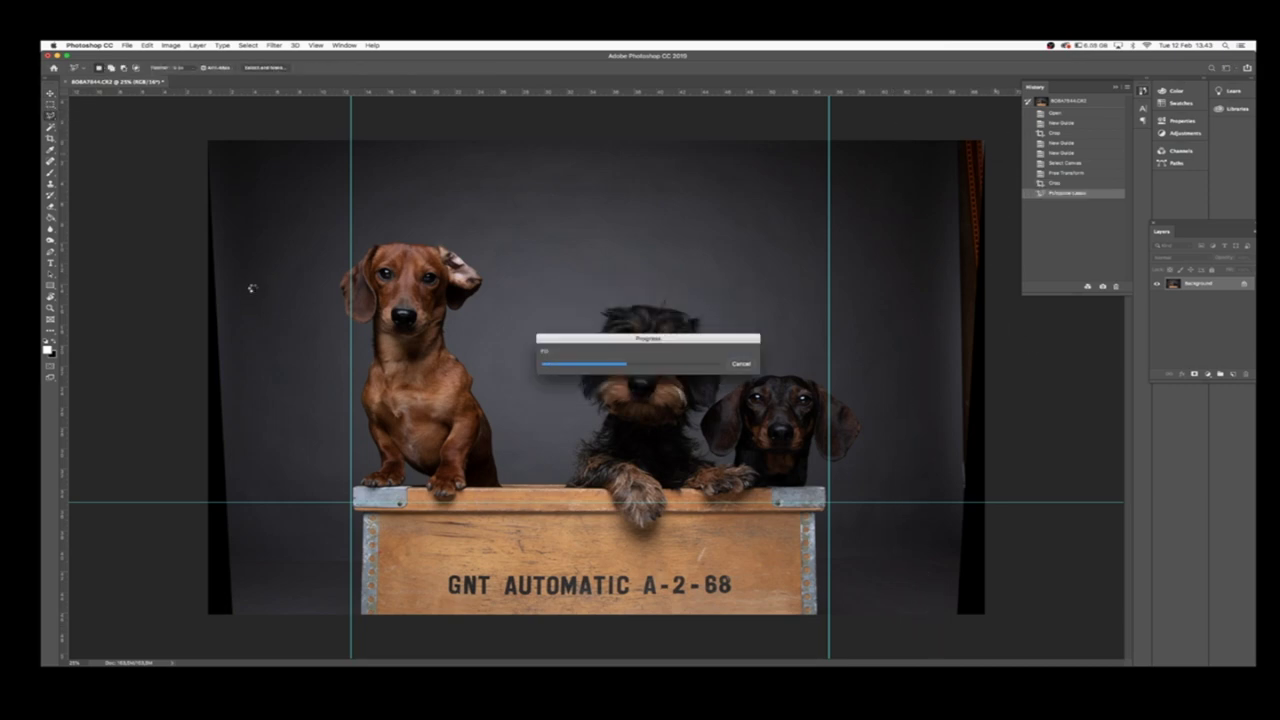
Content-Aware Fill the empty strip on the left edge and hide the guides.
click(189, 124)
click(197, 626)
click(255, 626)
double_click(212, 118)
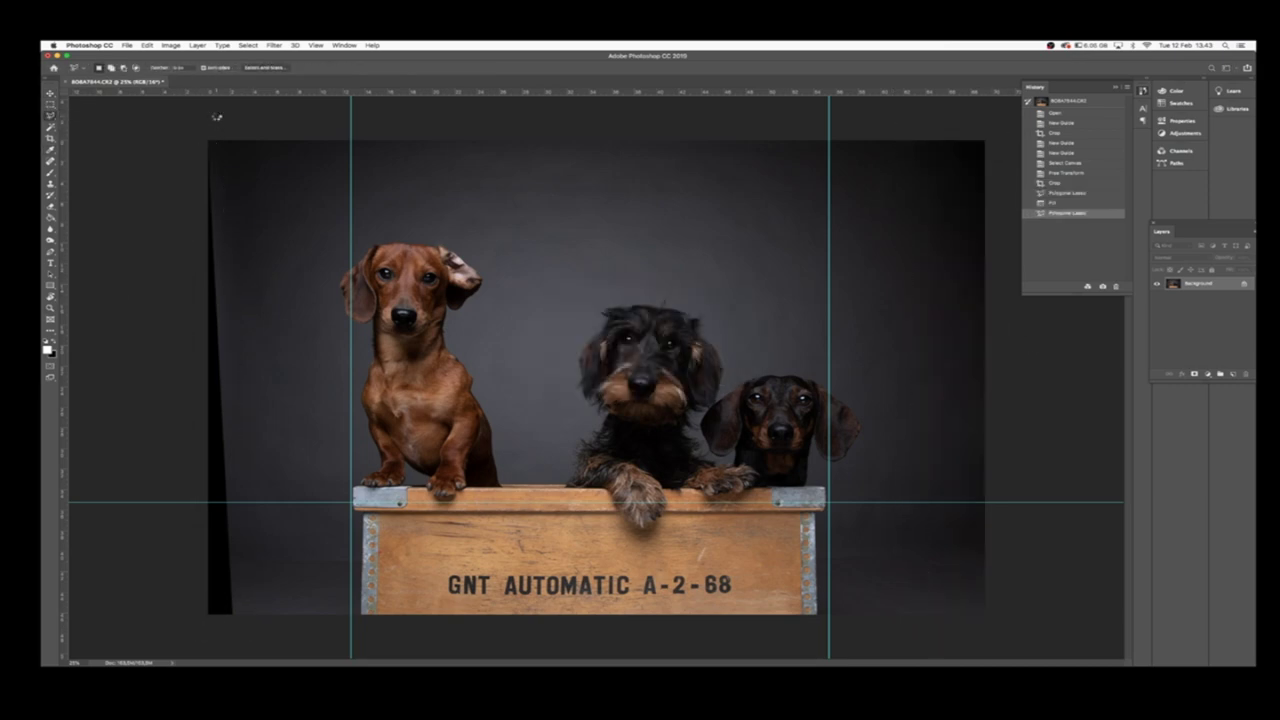
key(shift+BackSpace)
key(Return)
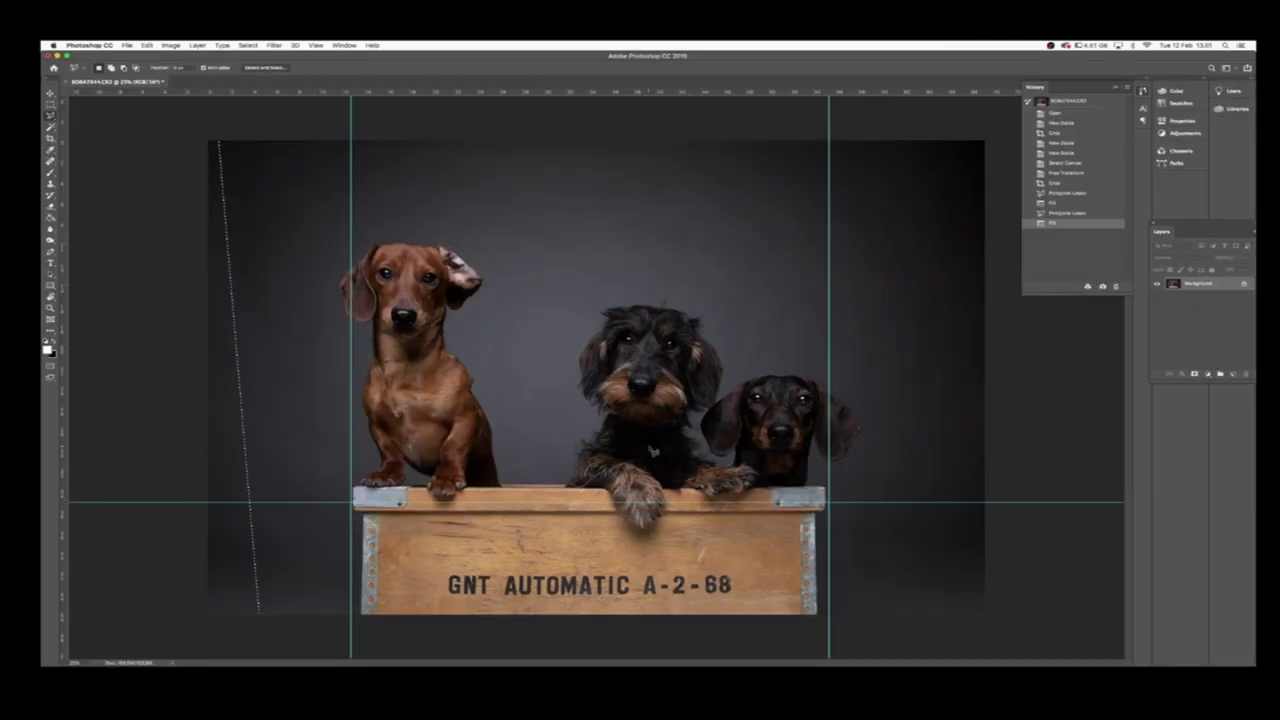
key(ctrl+semicolon)
Copy the brown dog's hanging ear onto its own layer and flip it horizontally.
key(l)
scroll(393, 267, up, 5)
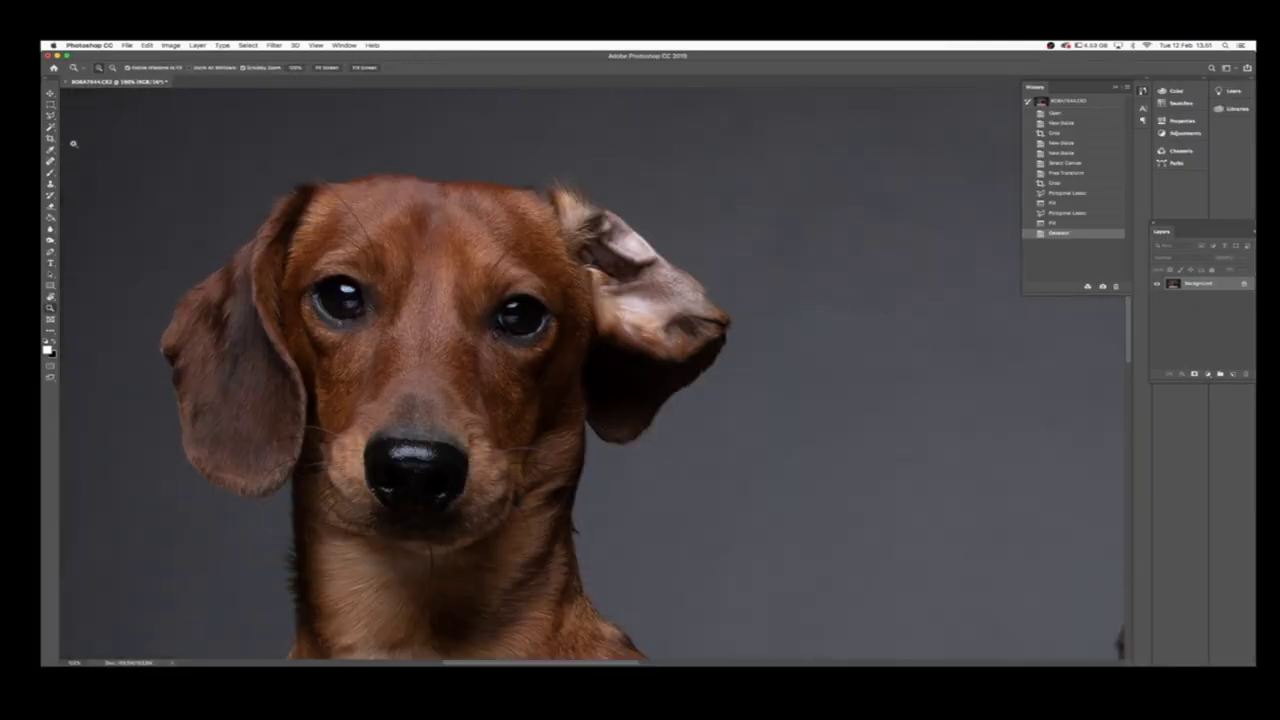
drag(127, 387, 356, 146)
key(ctrl+c)
key(ctrl+v)
click(146, 45)
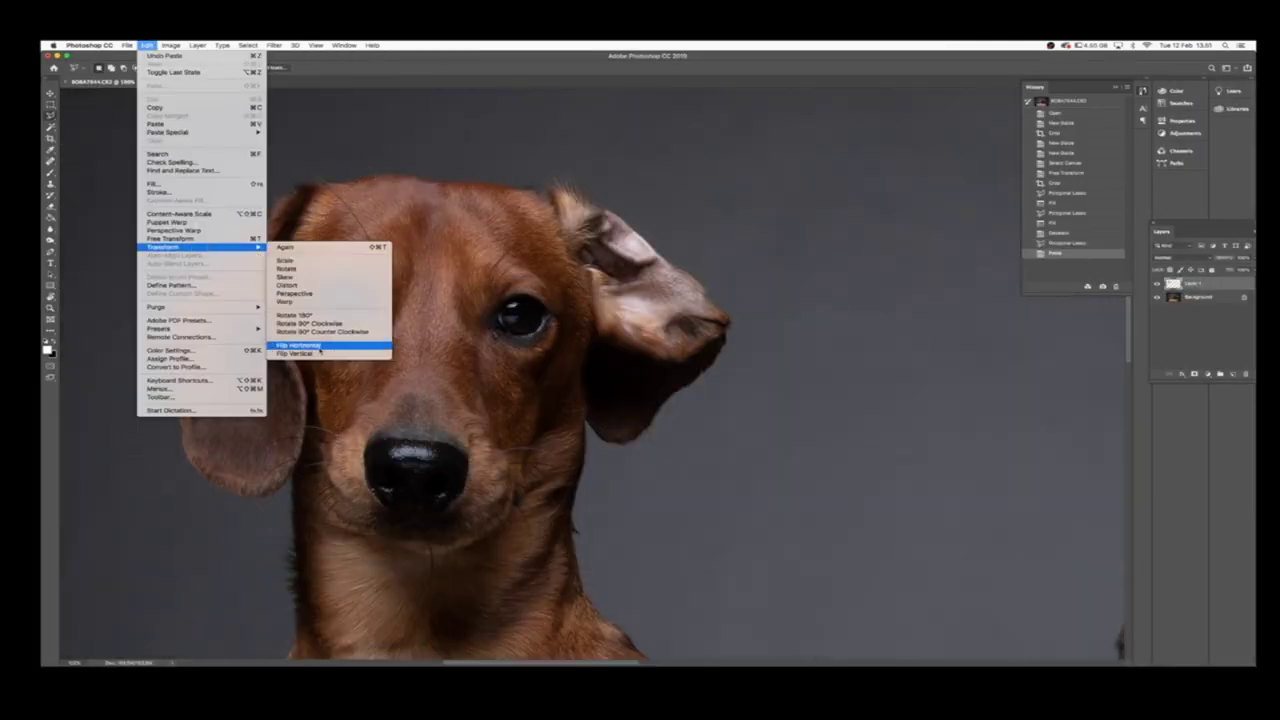
click(330, 351)
Move and warp the mirrored ear over the flipped-up ear at 50% opacity, then restore 100%.
key(v)
mouse_move(275, 325)
mouse_down()
mouse_move(630, 323)
mouse_move(690, 390)
mouse_up()
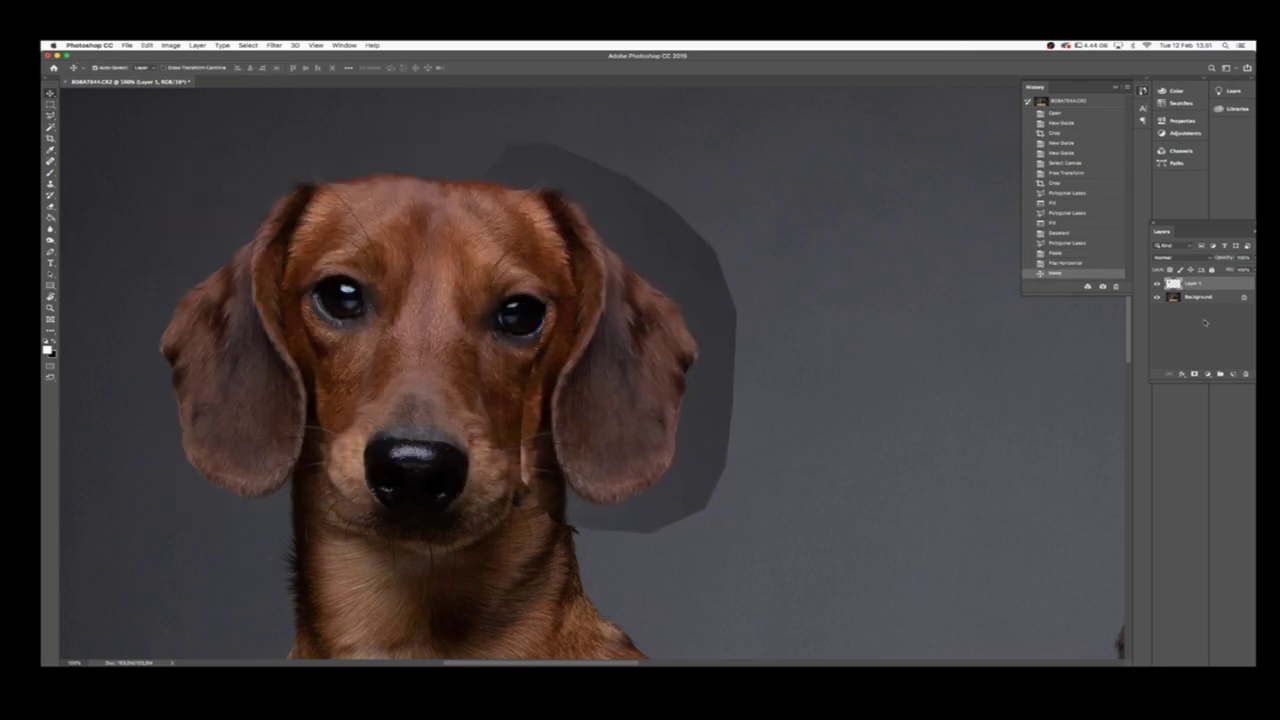
drag(1160, 231, 1092, 231)
key(5)
drag(651, 351, 643, 363)
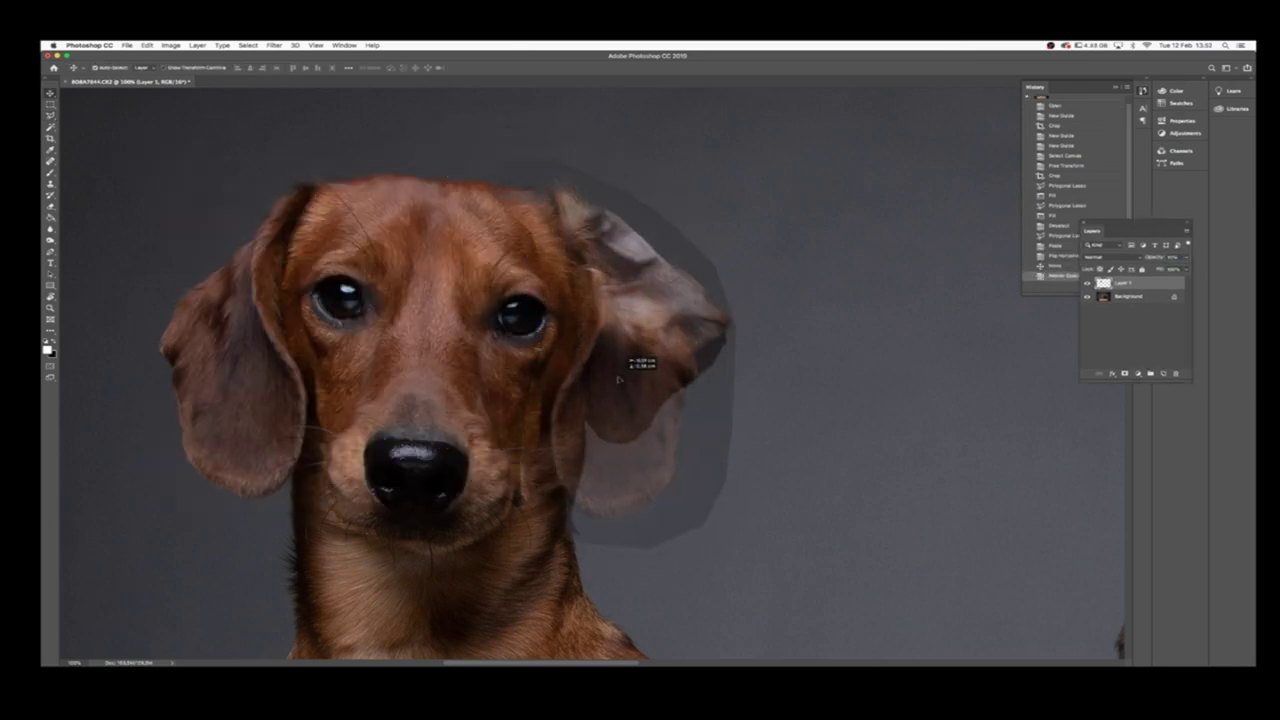
key(0)
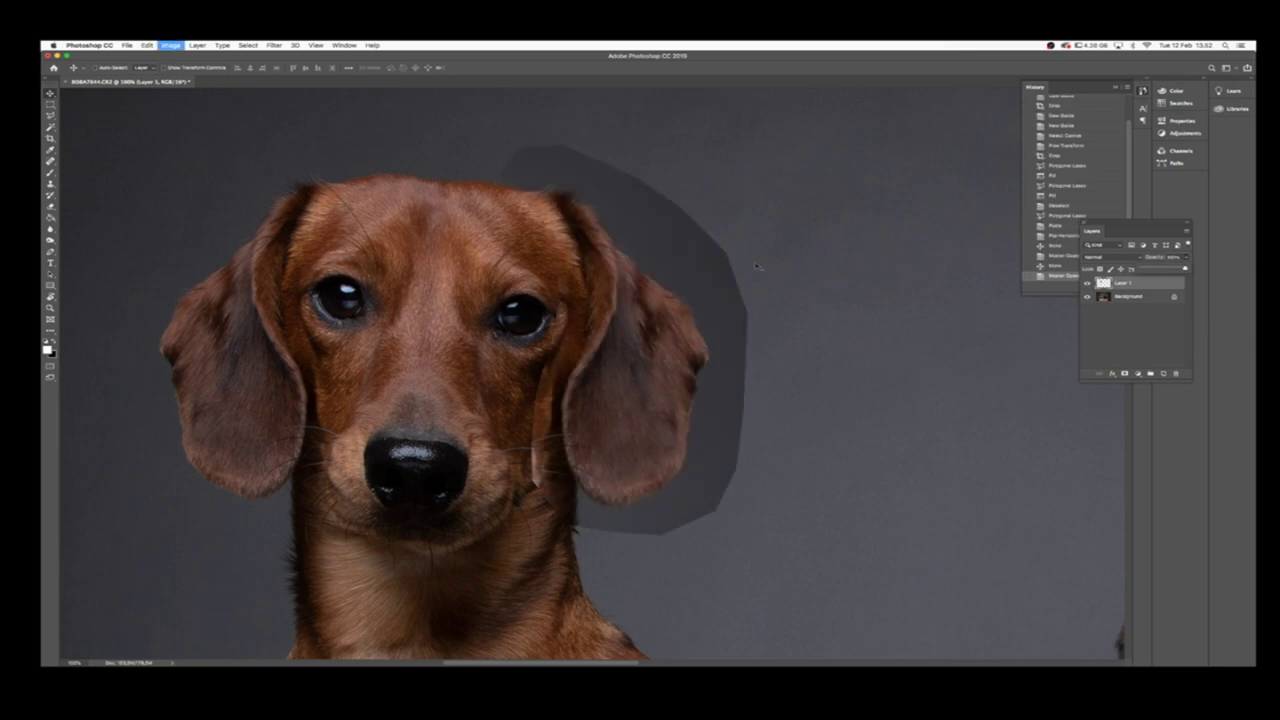
Brighten the pasted ear's midtones with Levels and erase the grey halo around it.
key(ctrl+l)
drag(843, 441, 830, 442)
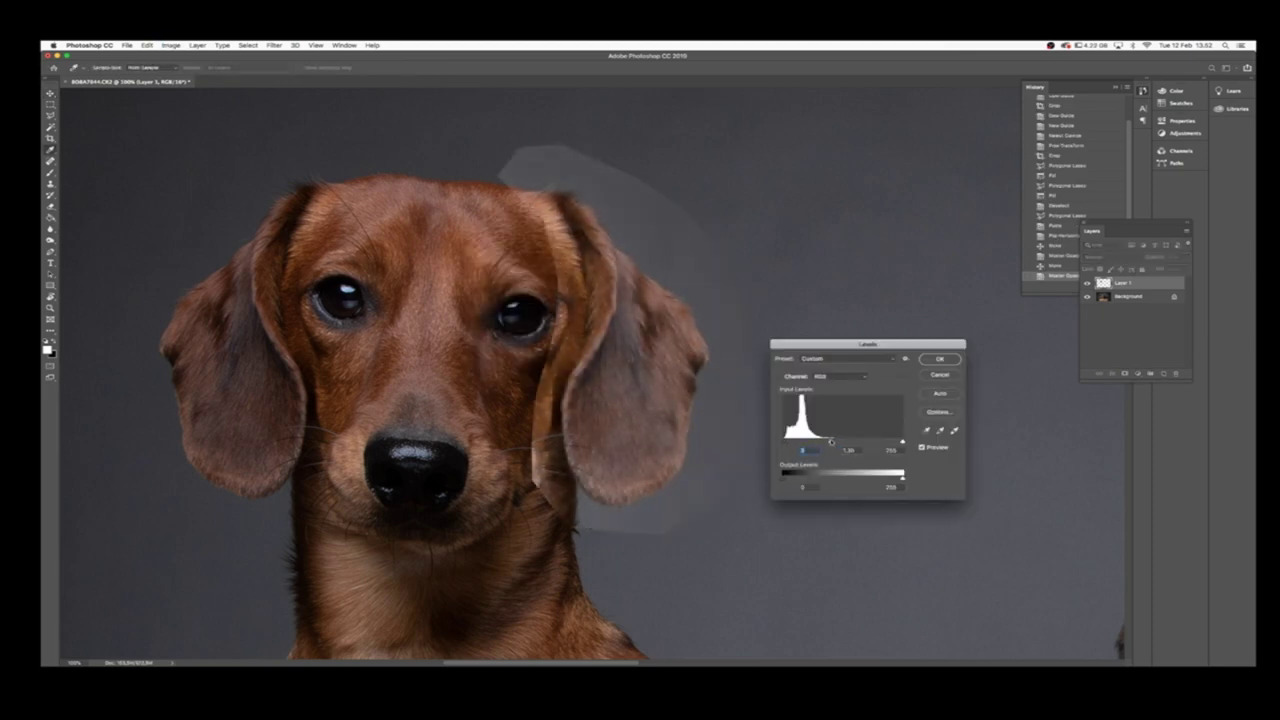
key(Return)
key(e)
mouse_move(557, 143)
mouse_down()
mouse_move(520, 140)
mouse_move(477, 183)
mouse_move(518, 248)
mouse_move(540, 470)
mouse_up()
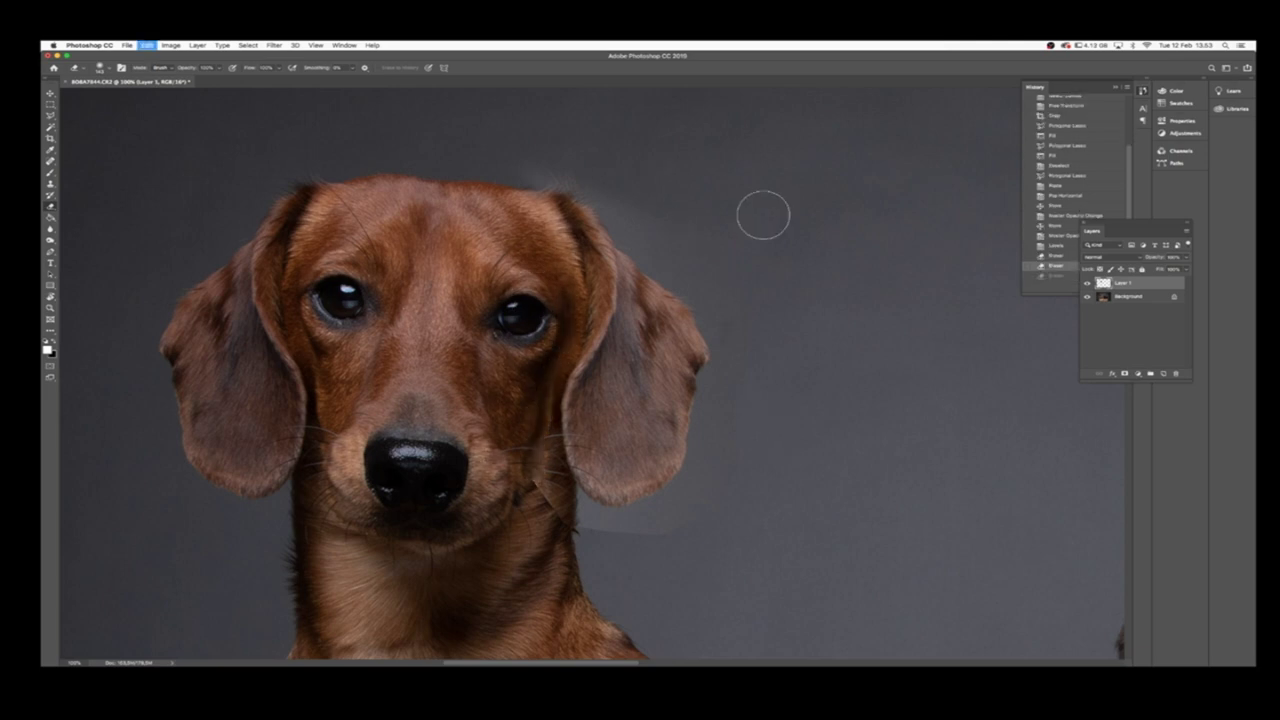
right_click(676, 547)
key(Escape)
drag(534, 400, 542, 375)
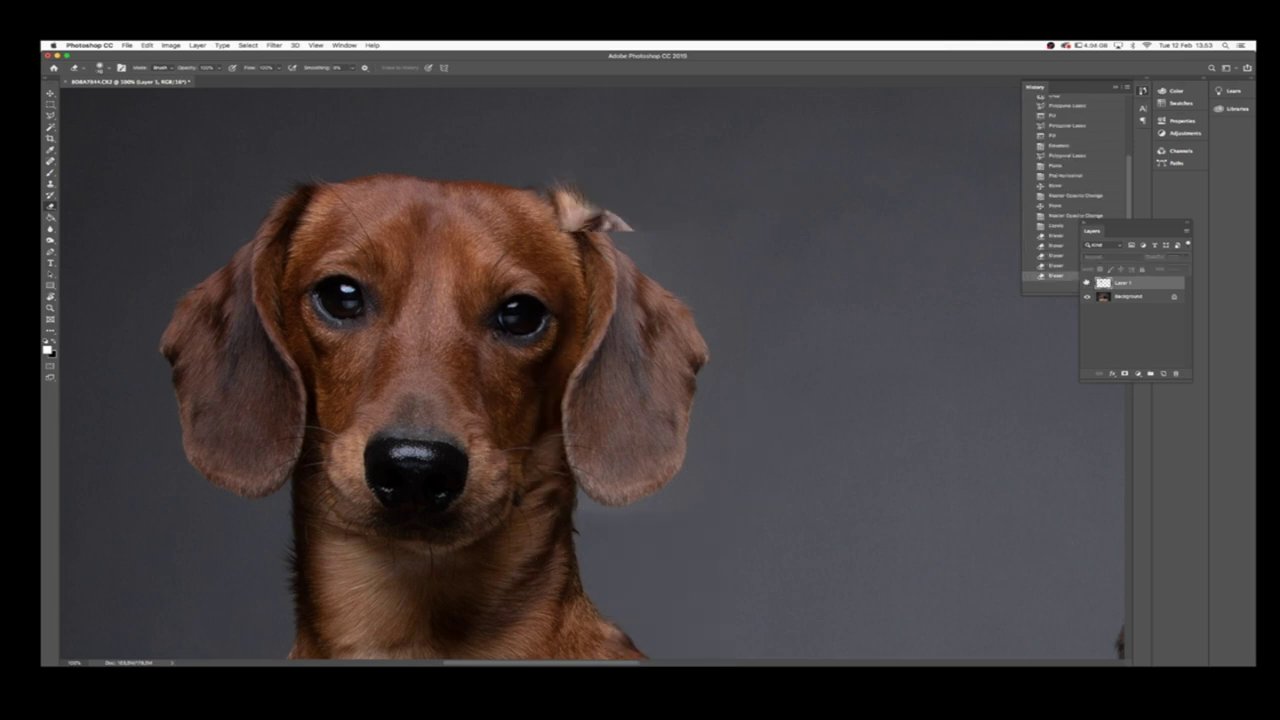
drag(589, 177, 594, 184)
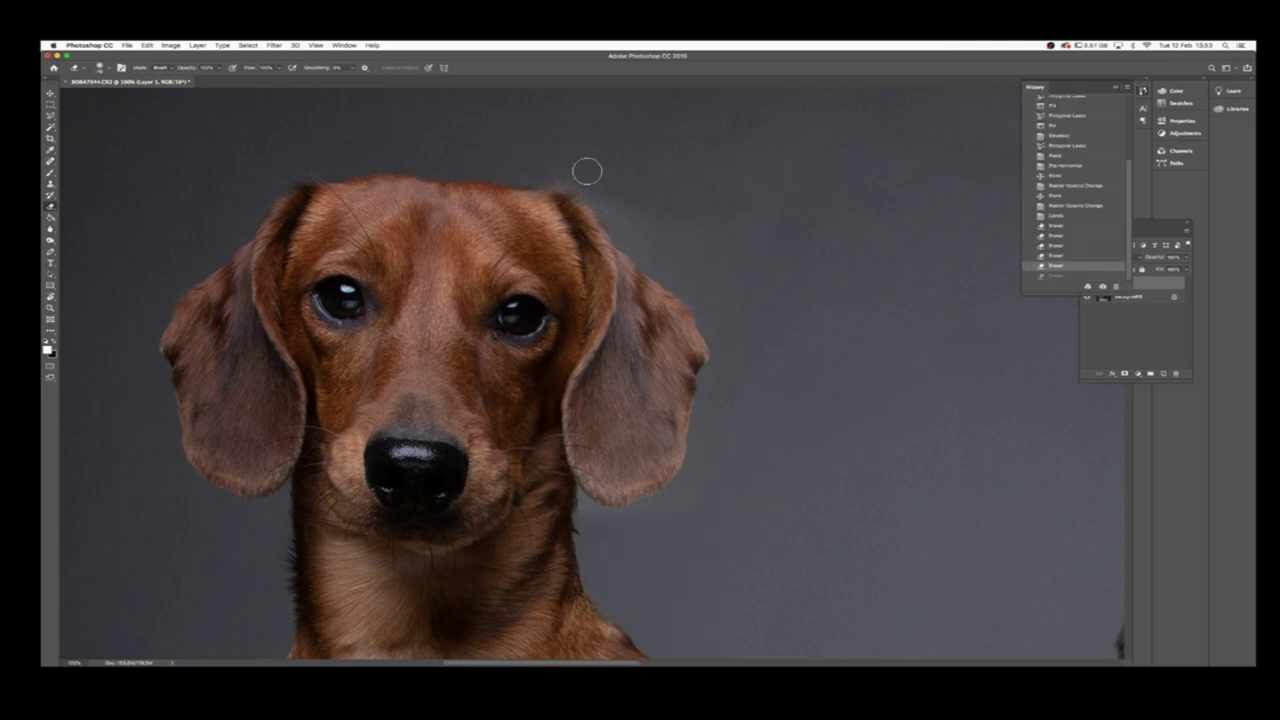
Fit the whole image in view and nudge the pasted ear into its final position.
key(ctrl+0)
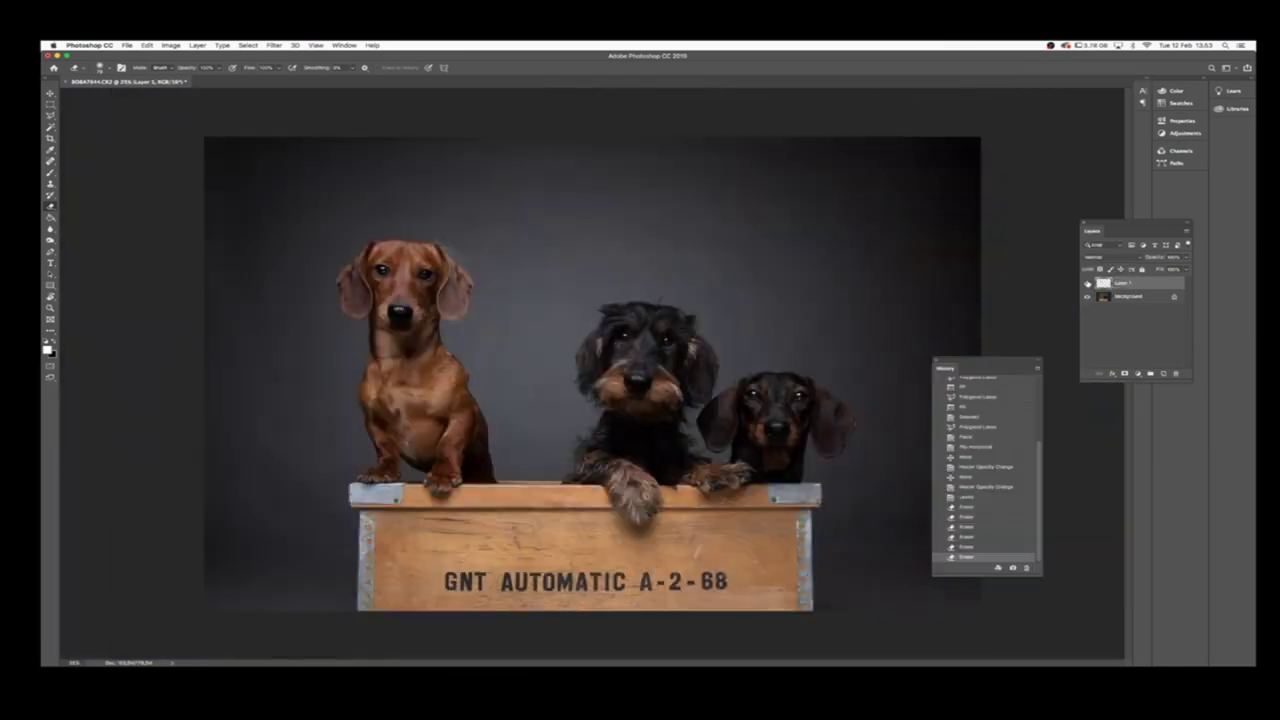
key(ctrl+t)
key(Return)
key(v)
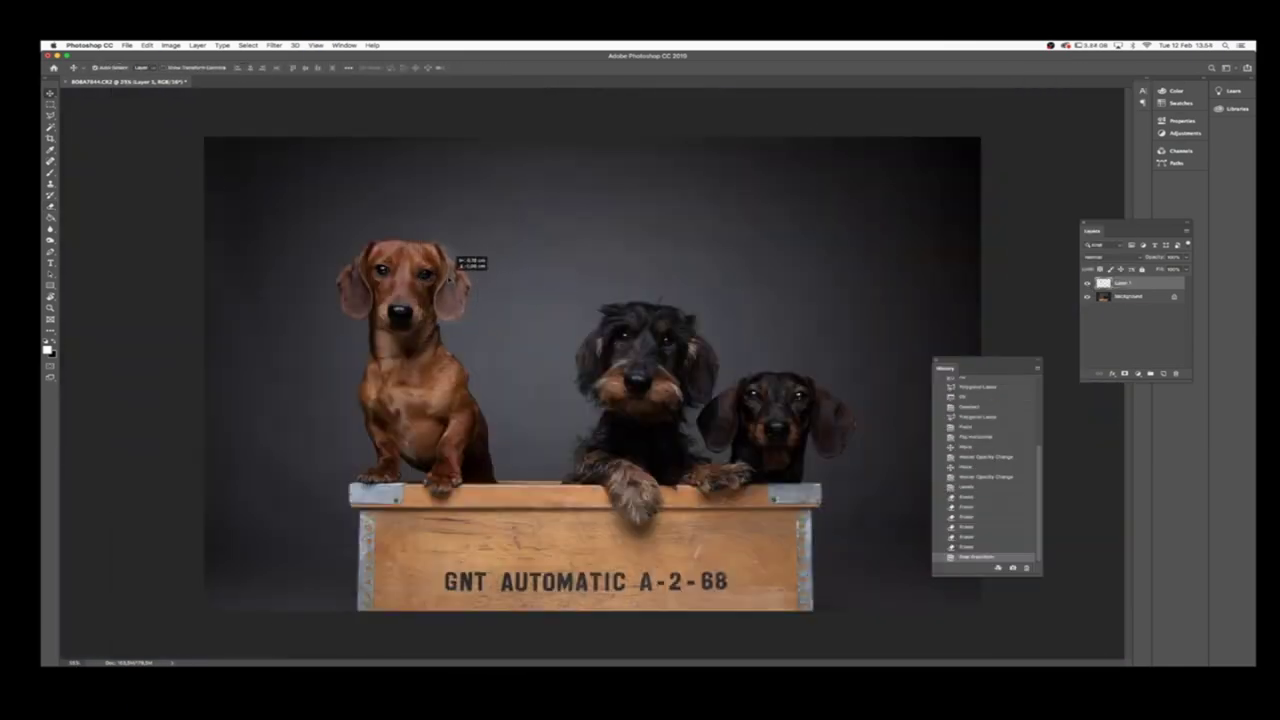
drag(458, 263, 455, 262)
Zoom in on the brown dog's head and clone fur over the ear seam.
key(z)
click(427, 253)
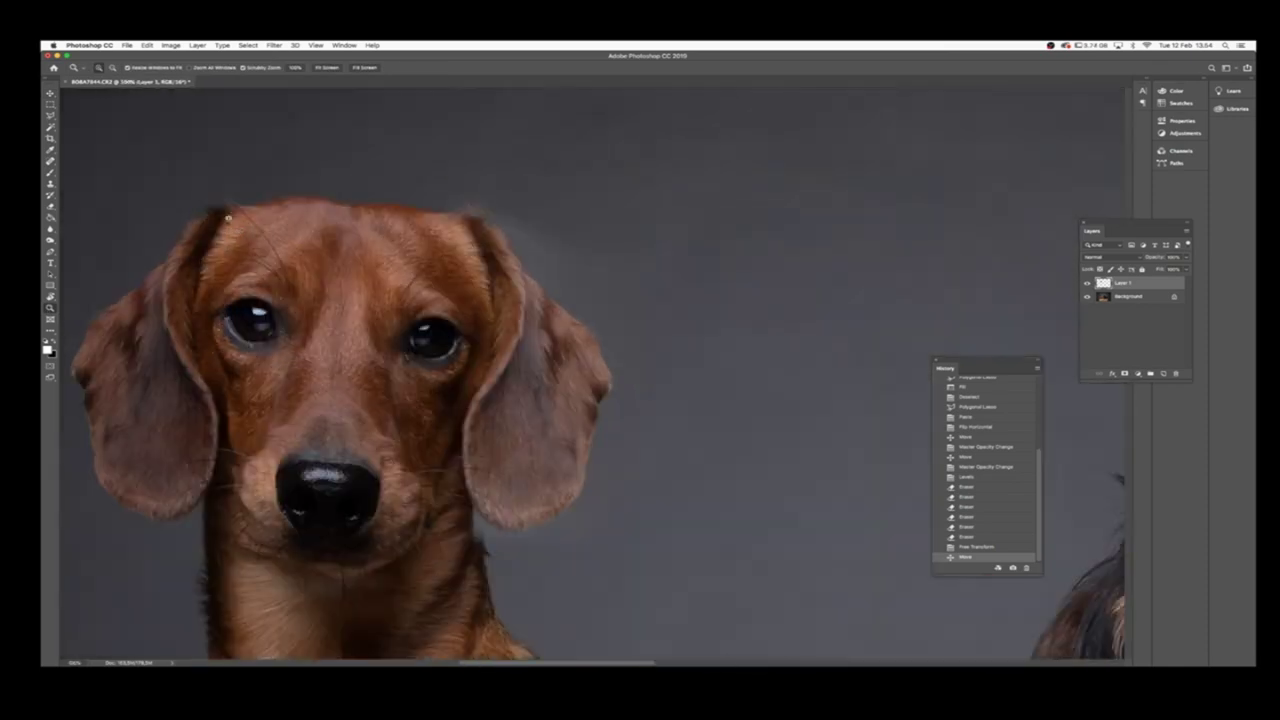
key(s)
right_click(634, 205)
drag(566, 223, 631, 203)
Flatten all layers and adjust the clone brush size and hardness.
right_click(1152, 296)
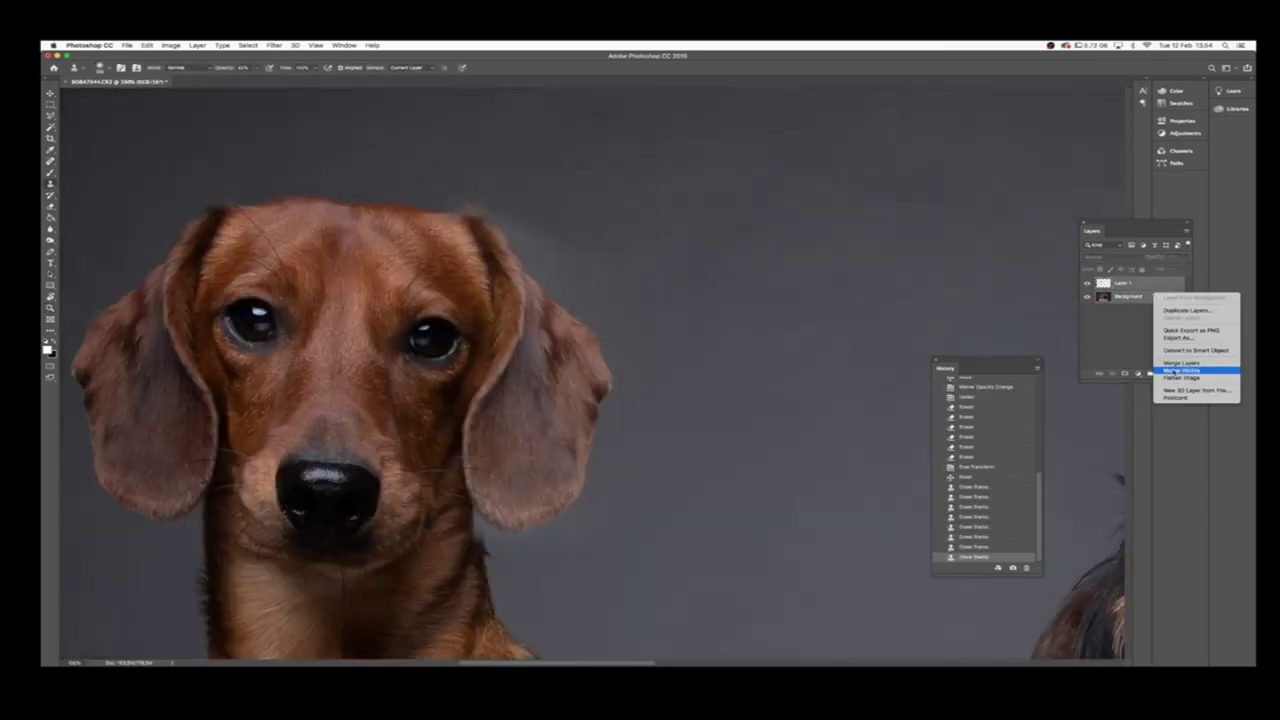
click(1182, 377)
right_click(678, 191)
key(Escape)
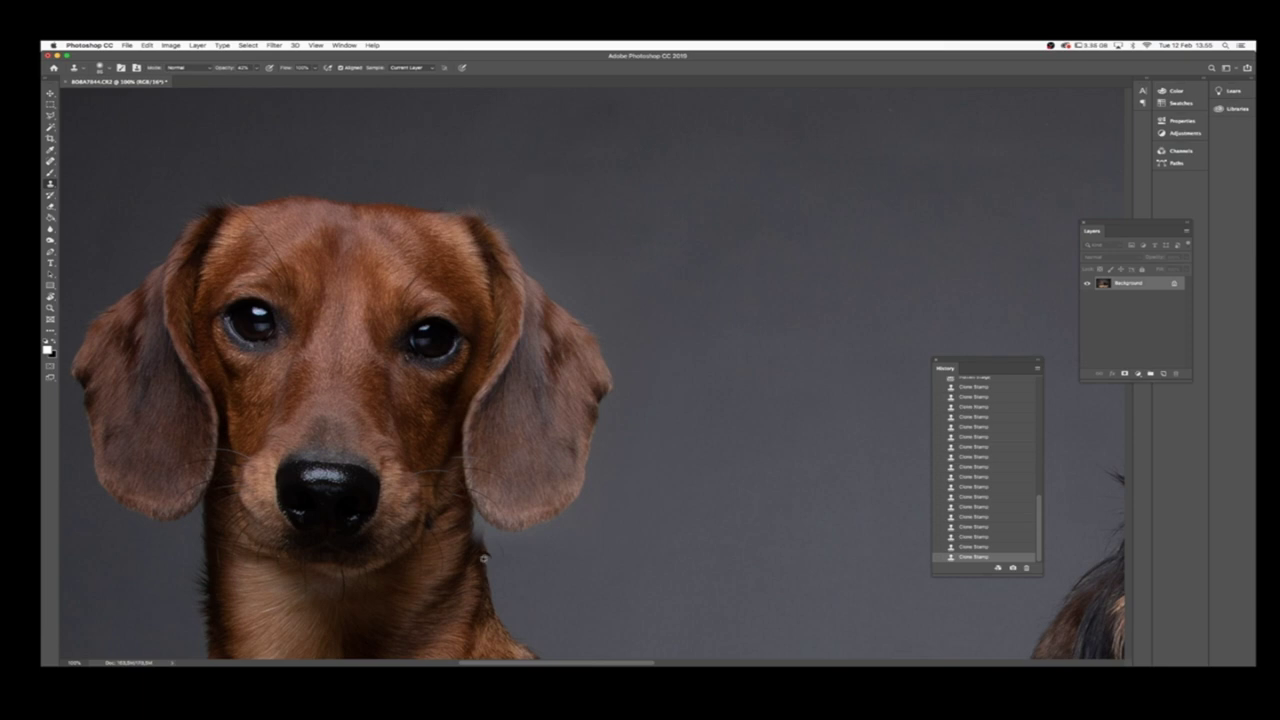
right_click(484, 557)
key(Escape)
Copy to a new layer, outline the neck edge with Polygonal Lasso, and clear it.
key(ctrl+plus)
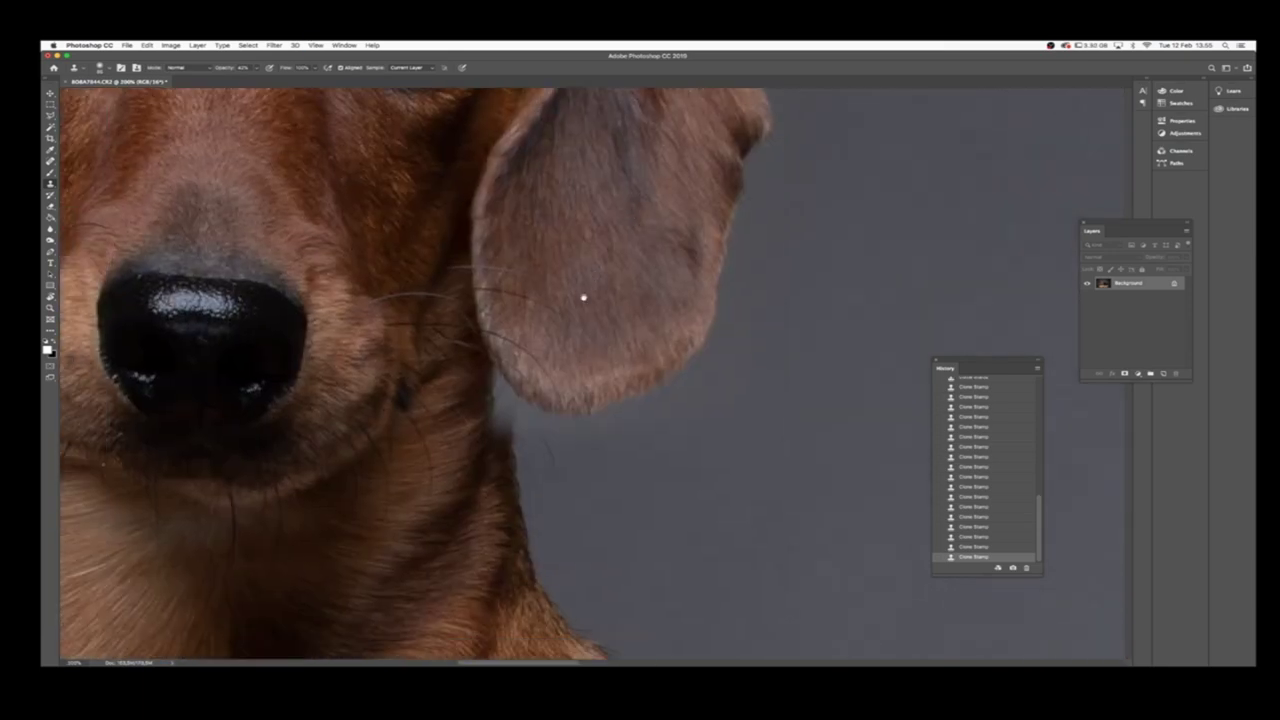
key(m)
key(ctrl+shift+n)
key(l)
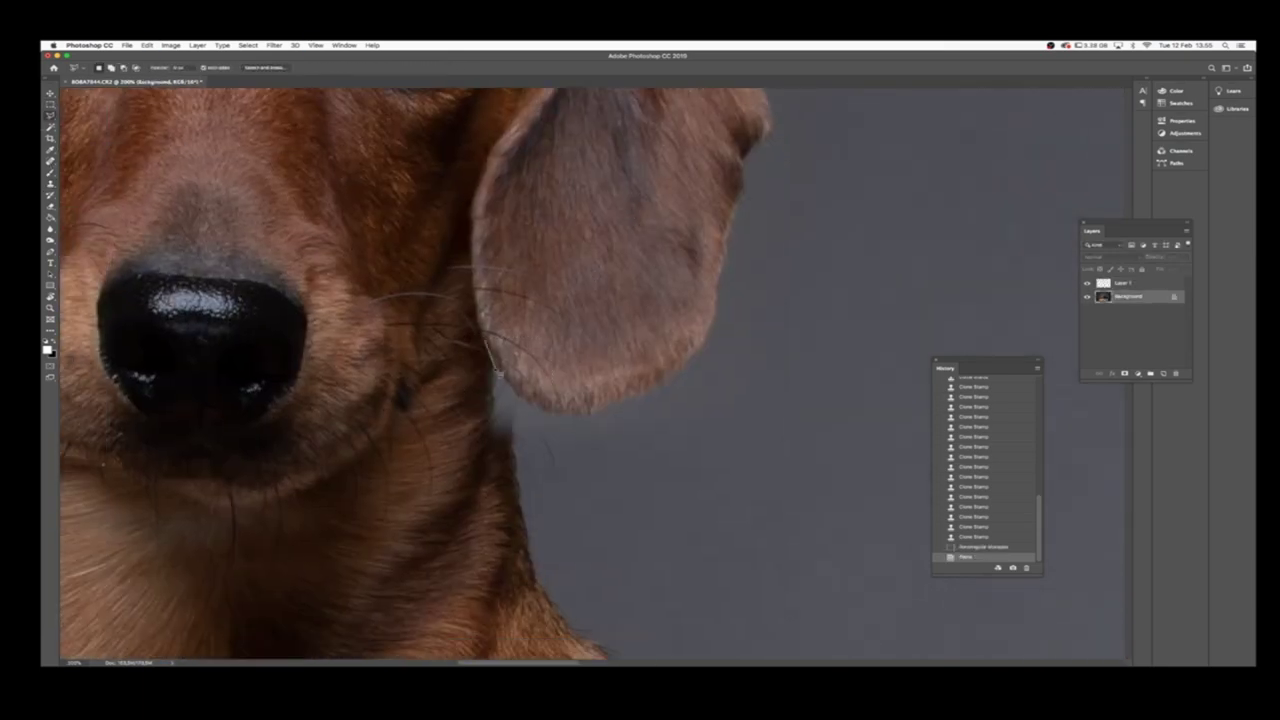
double_click(425, 575)
click(1120, 283)
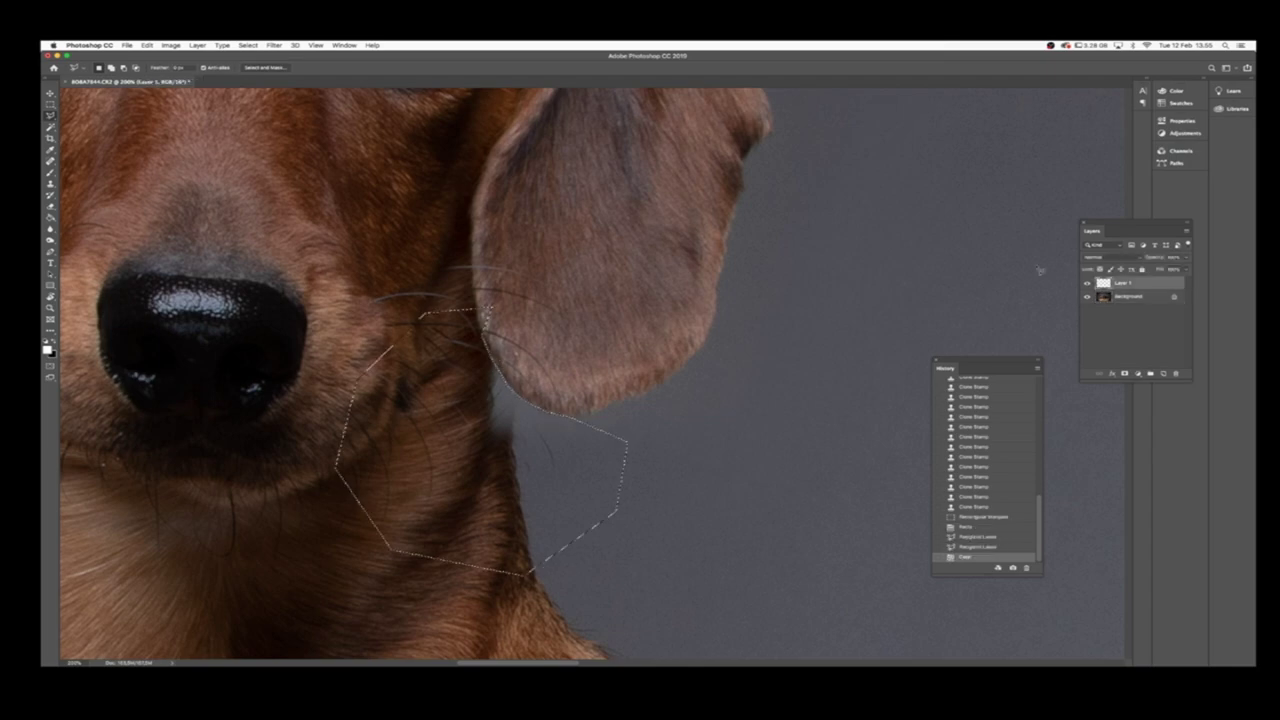
key(Delete)
key(ctrl+d)
Take the Clone Stamp onto the Background layer to remove stray hairs beside the neck.
key(s)
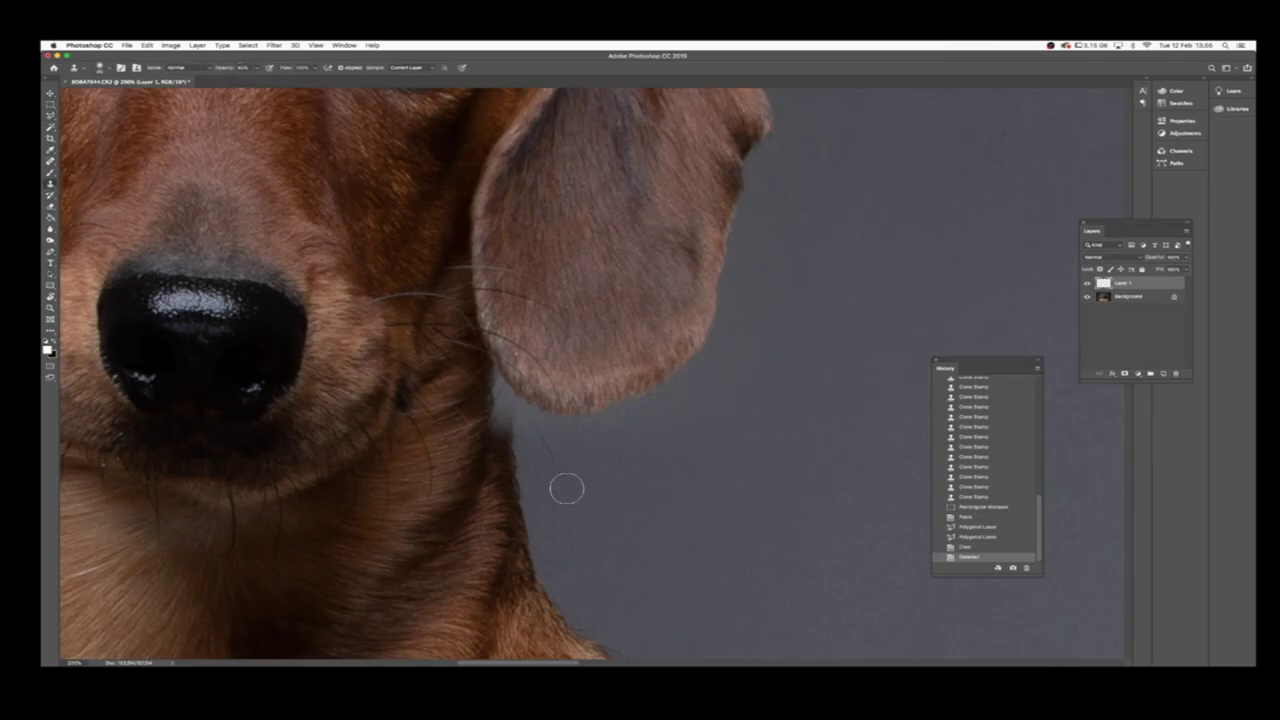
click(557, 466)
key(alt+bracketleft)
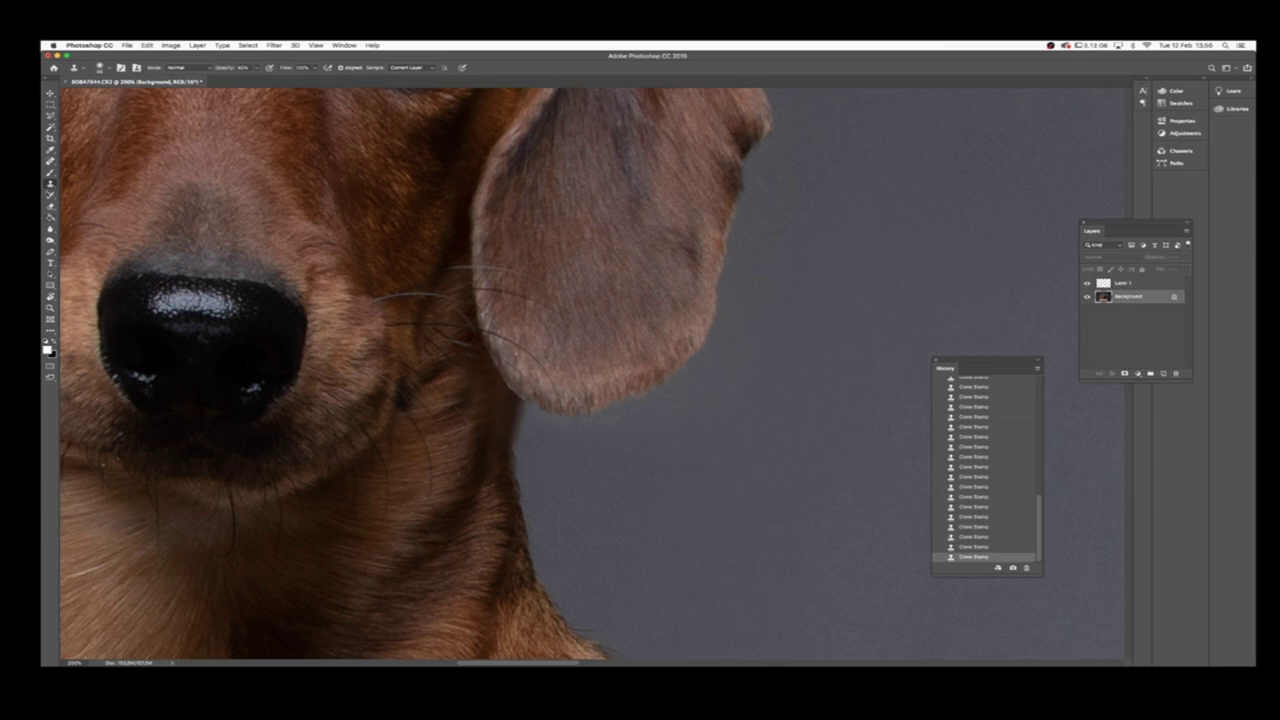
Spot-heal the stray whiskers crossing the brown dog's ear.
key(j)
right_click(600, 275)
mouse_move(485, 268)
mouse_down()
mouse_move(550, 290)
mouse_move(560, 318)
mouse_up()
right_click(486, 336)
key(Escape)
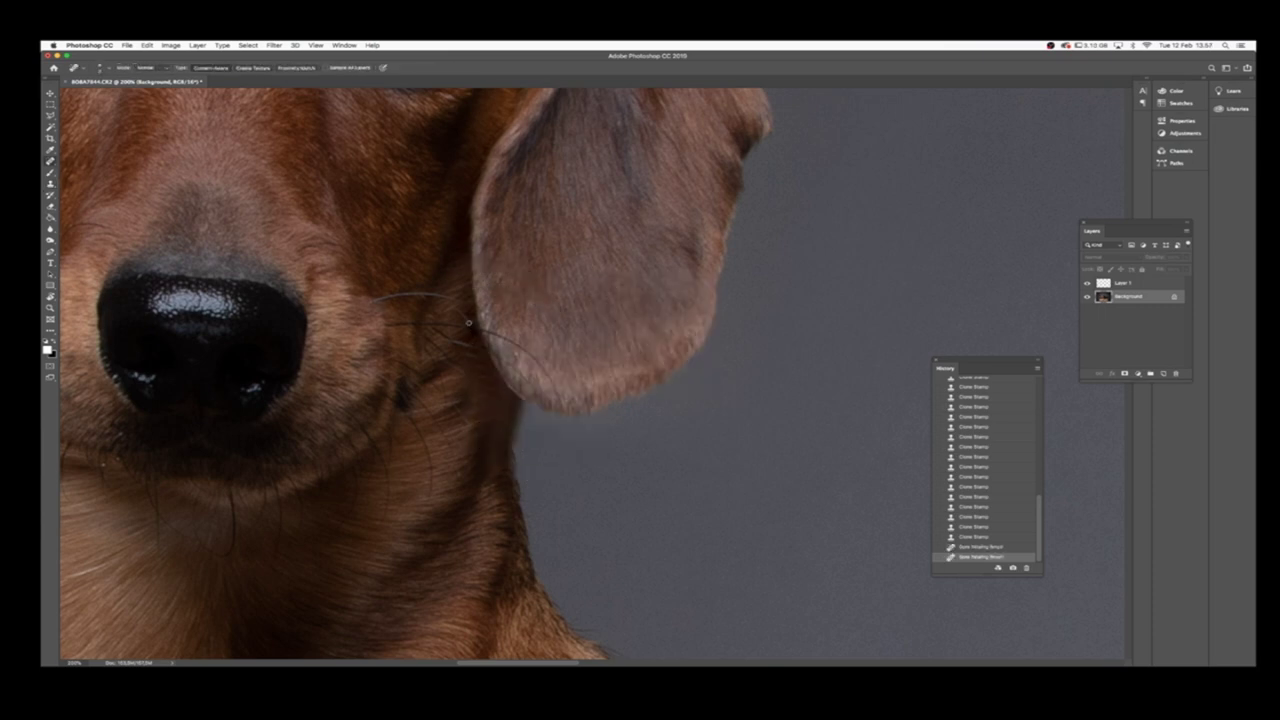
Flatten the image and darken the neck edge with a resized Burn brush.
key(s)
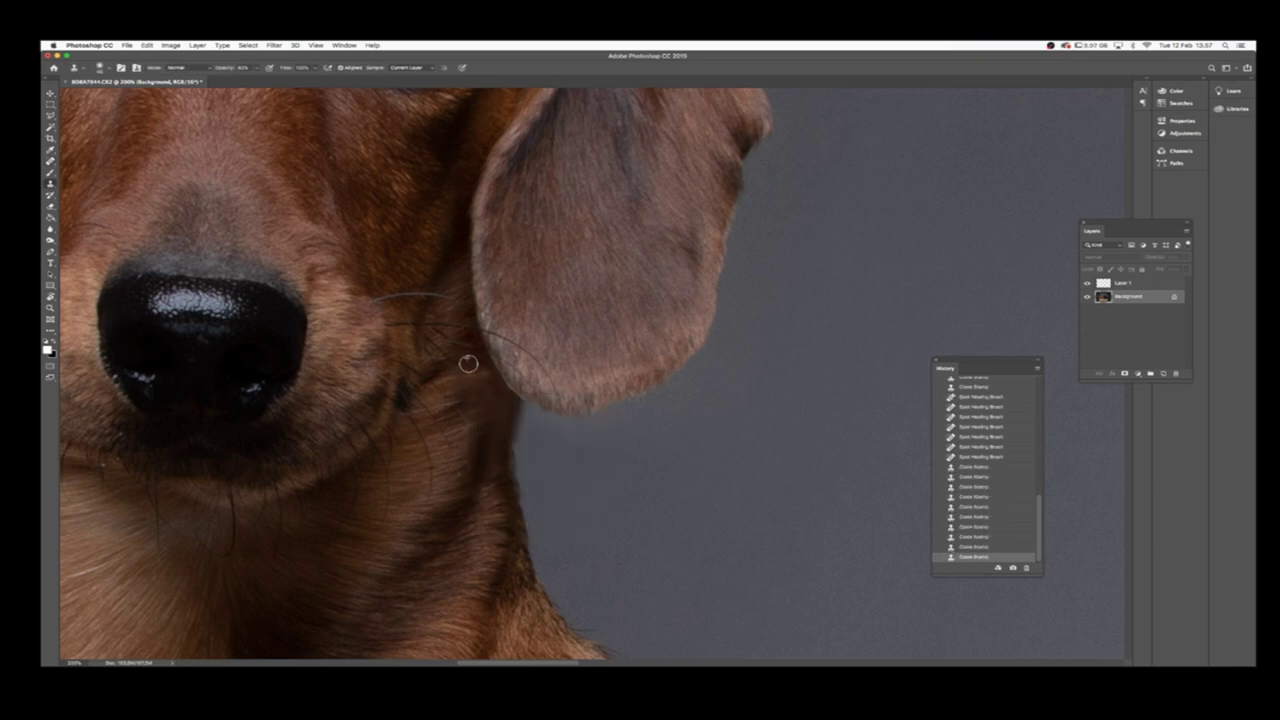
key(b)
right_click(495, 395)
key(Escape)
key(alt+bracketright)
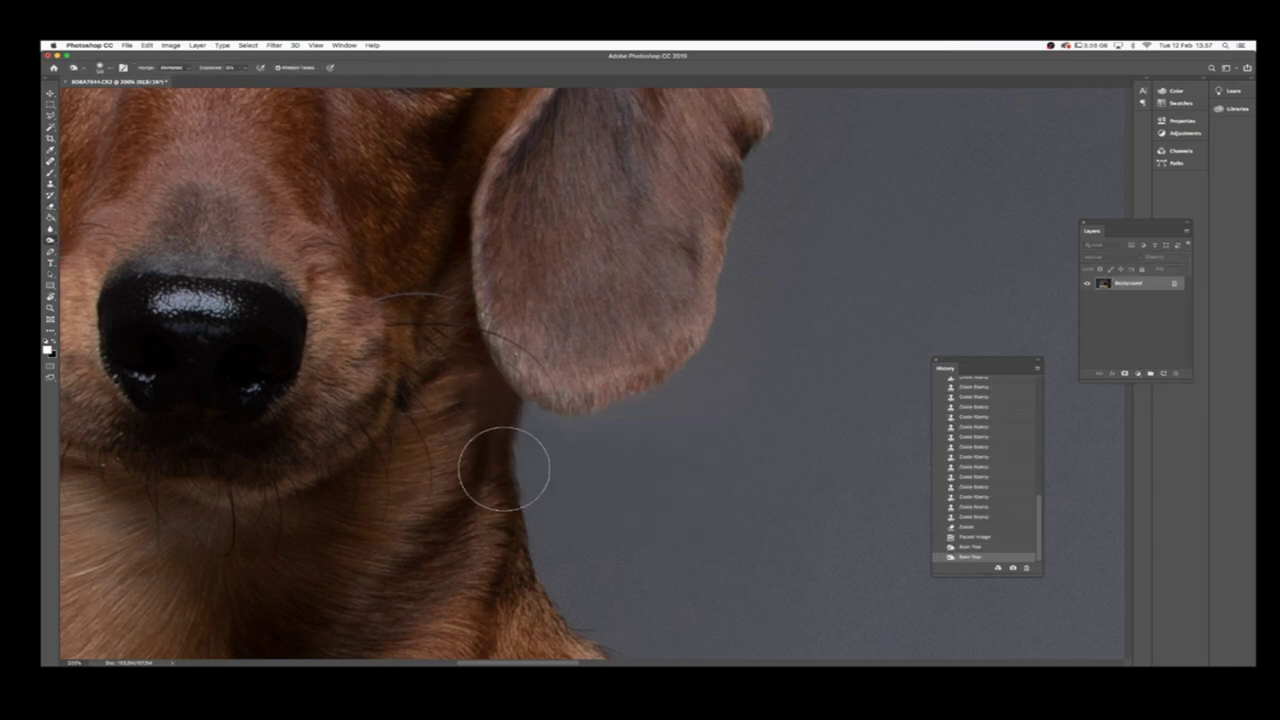
key(super+minus)
right_click(616, 545)
key(Escape)
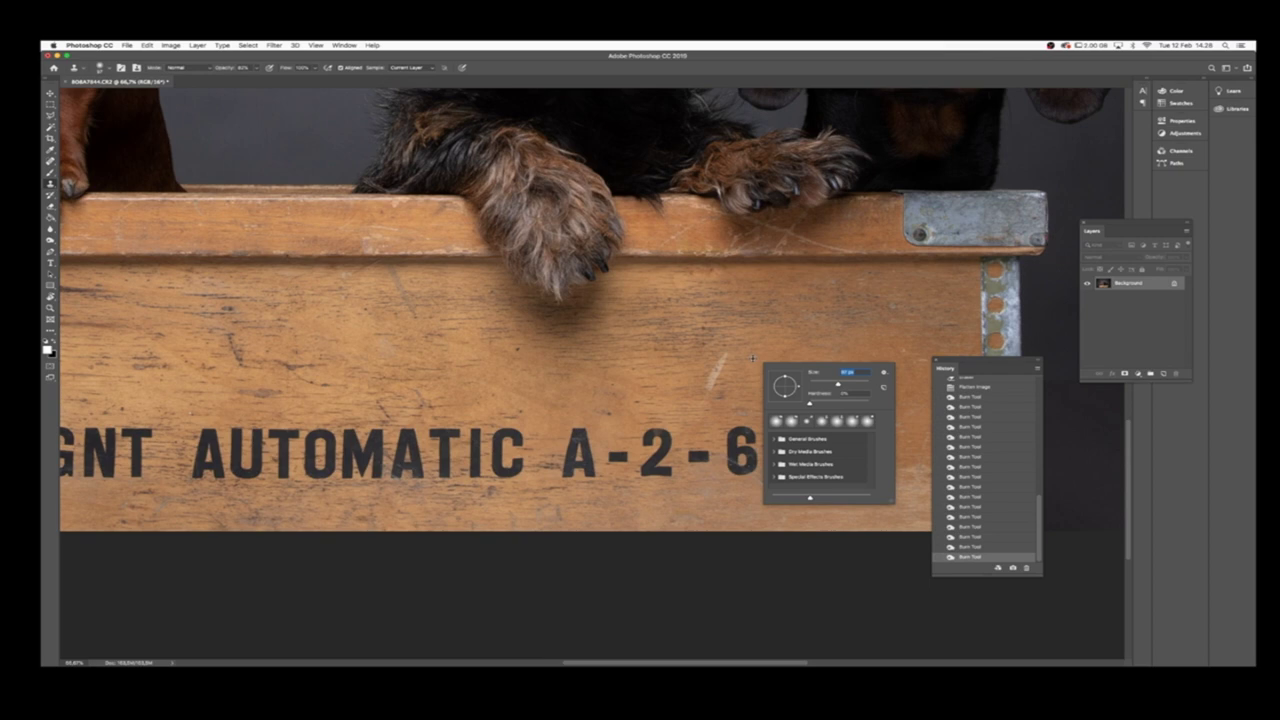
Patch the GNT AUTOMATIC A-2-68 lettering with nearby wood via a rectangular selection.
click(752, 358)
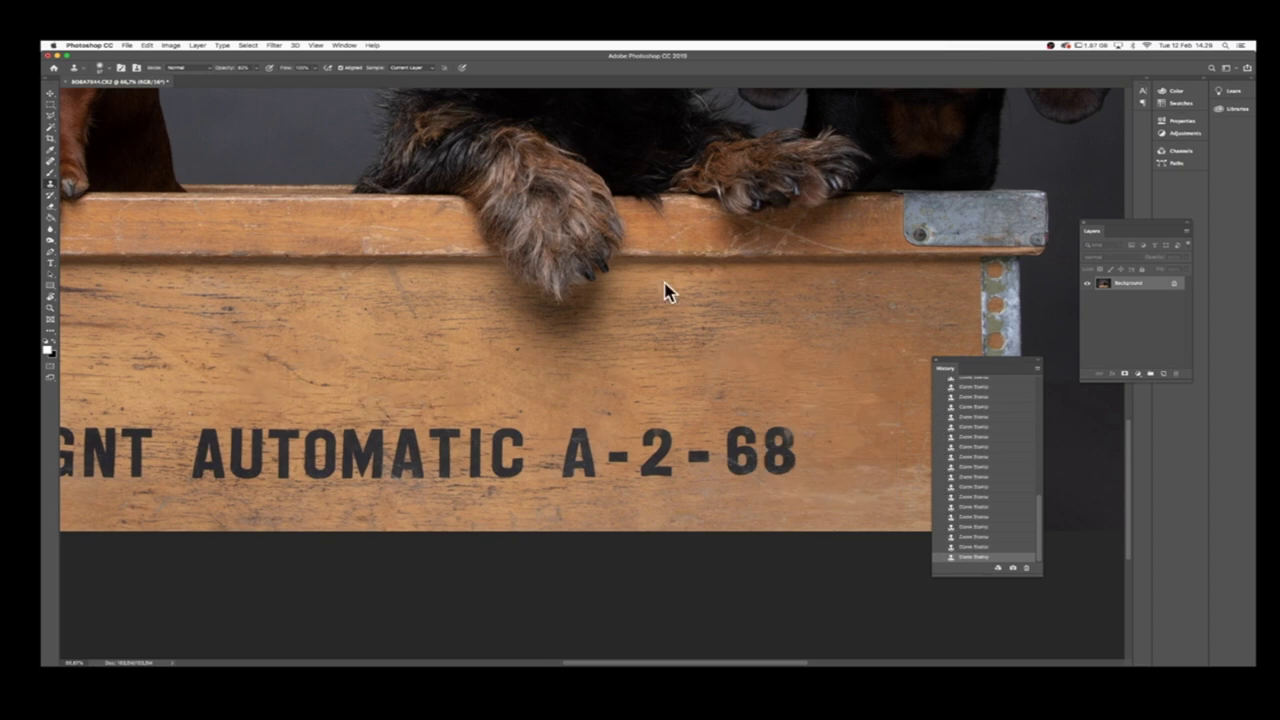
key(ctrl+minus)
key(m)
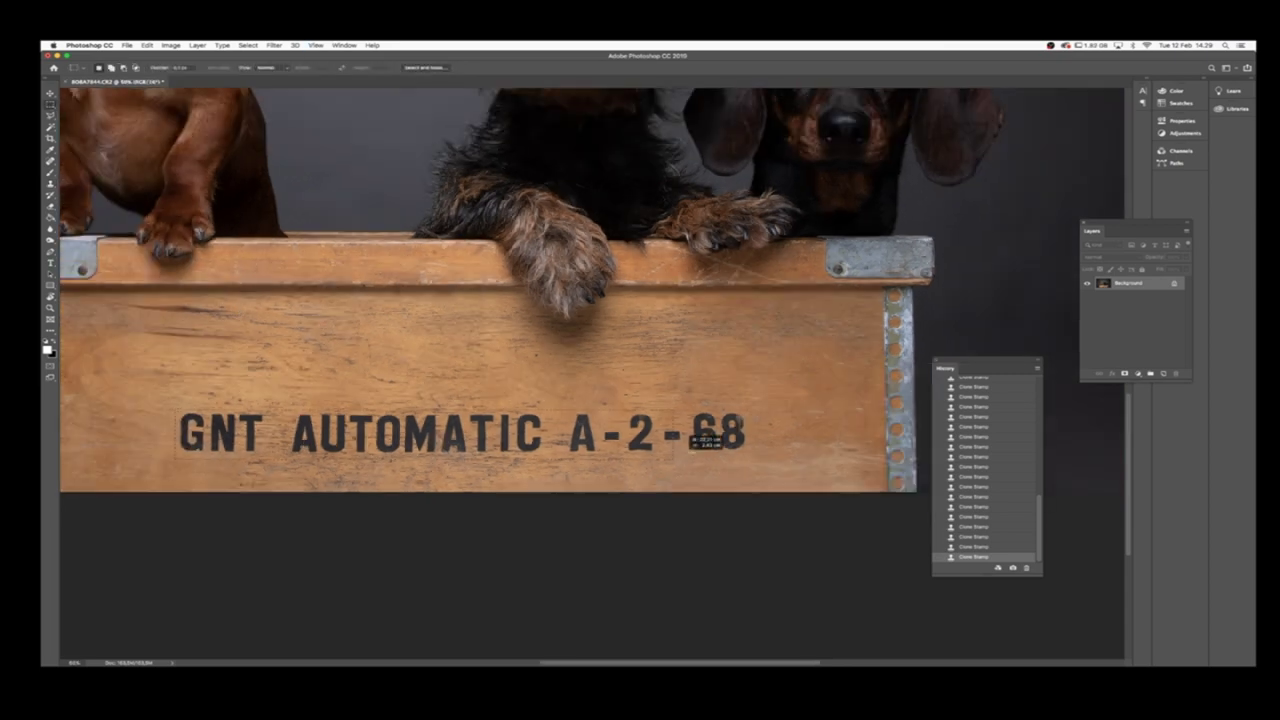
key(shift+BackSpace)
key(j)
key(ctrl+d)
Clone away the remaining dark scratches on the crate wood and fit the photo in view.
right_click(330, 402)
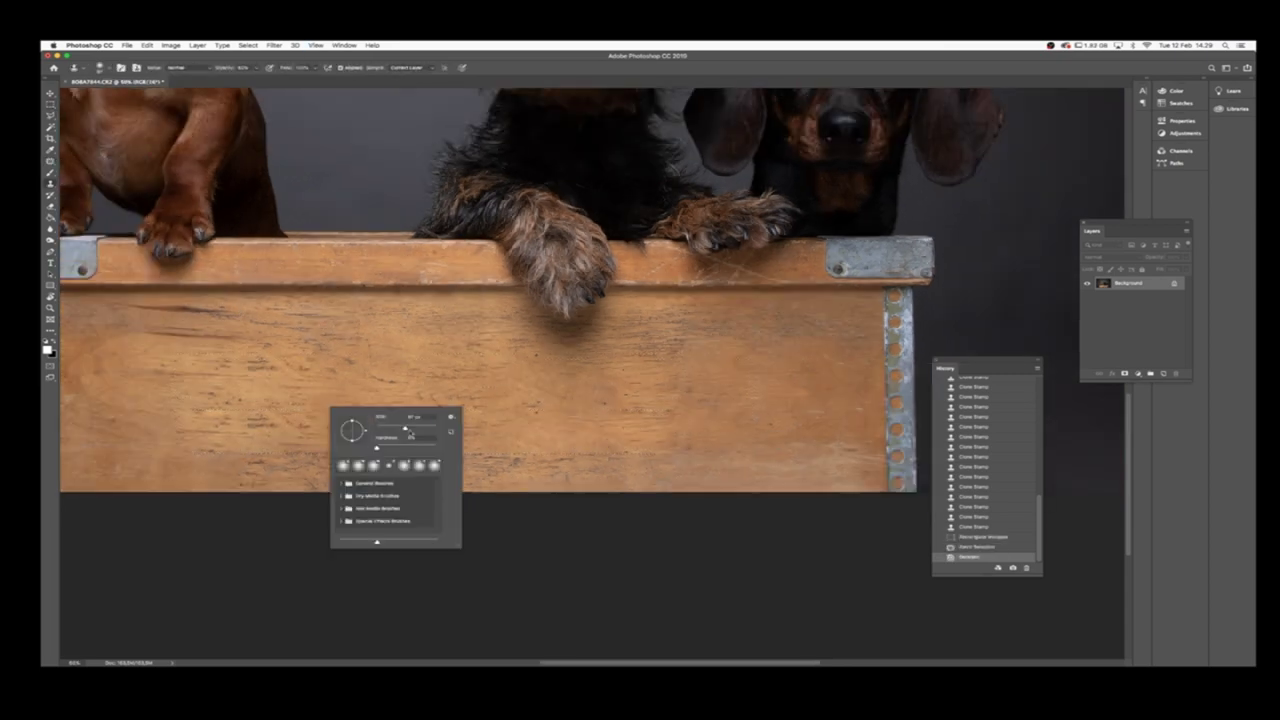
key(Escape)
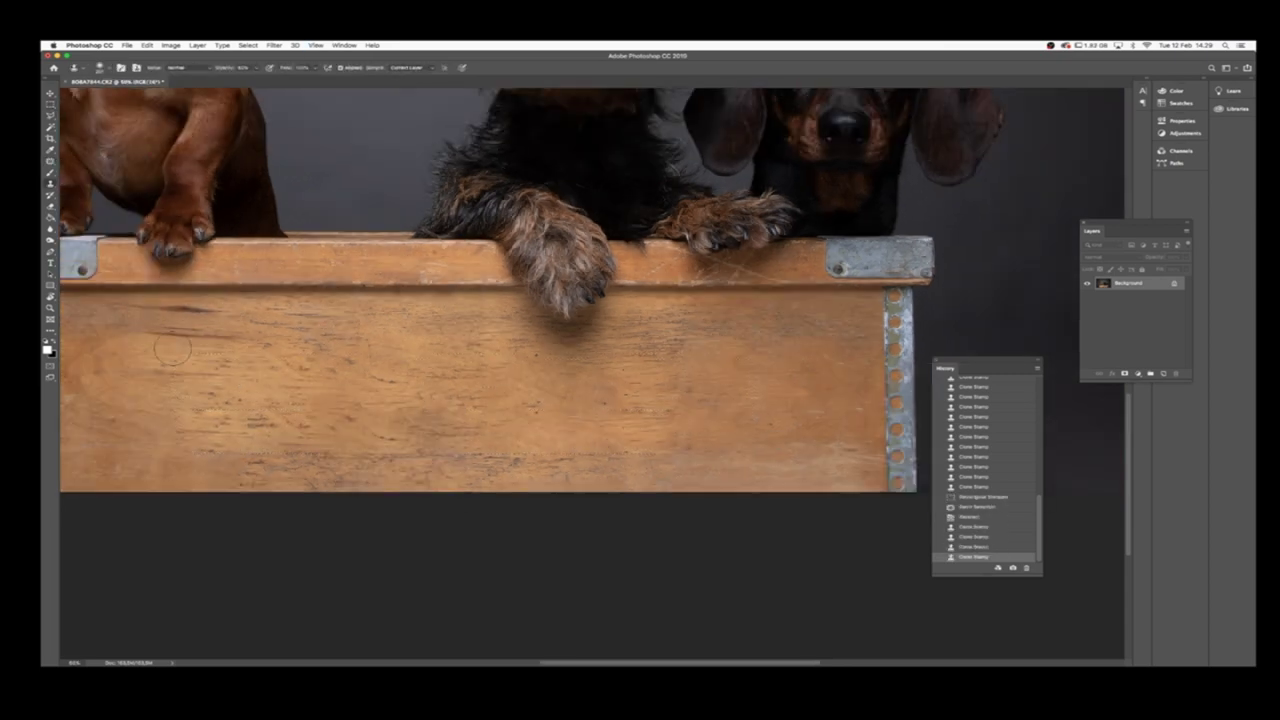
drag(168, 312, 222, 314)
click(350, 400)
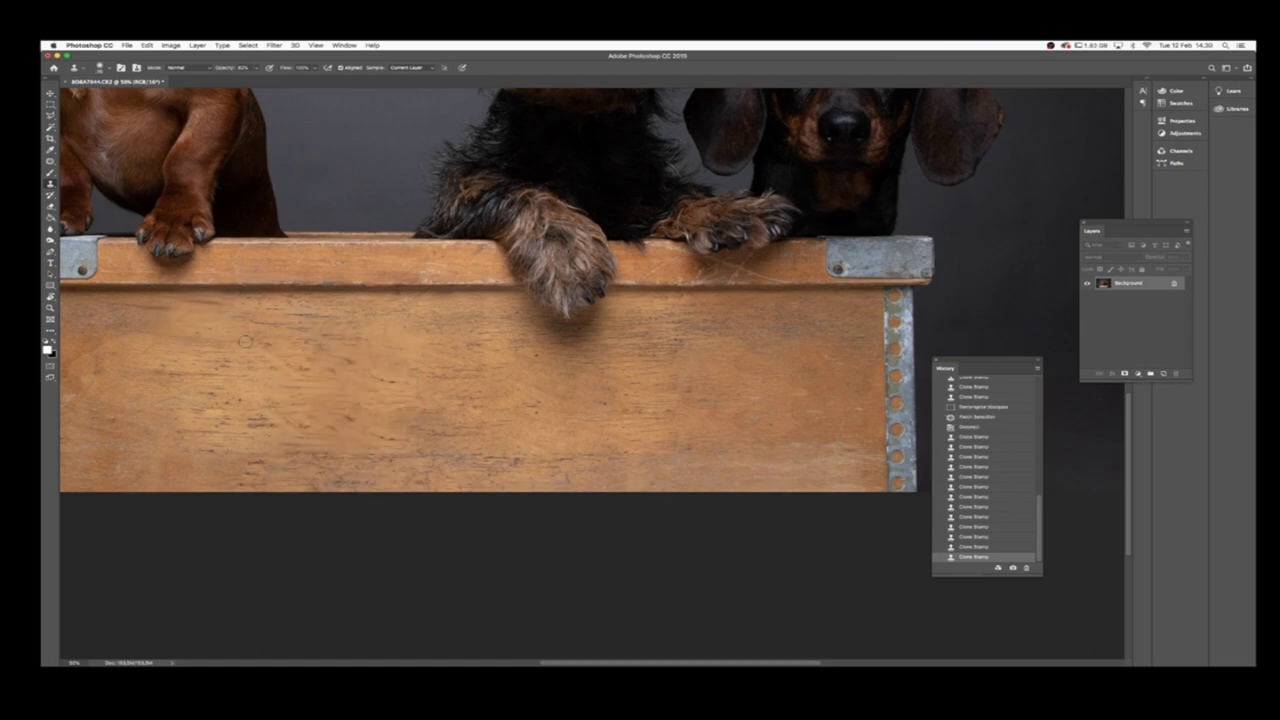
key(ctrl+0)
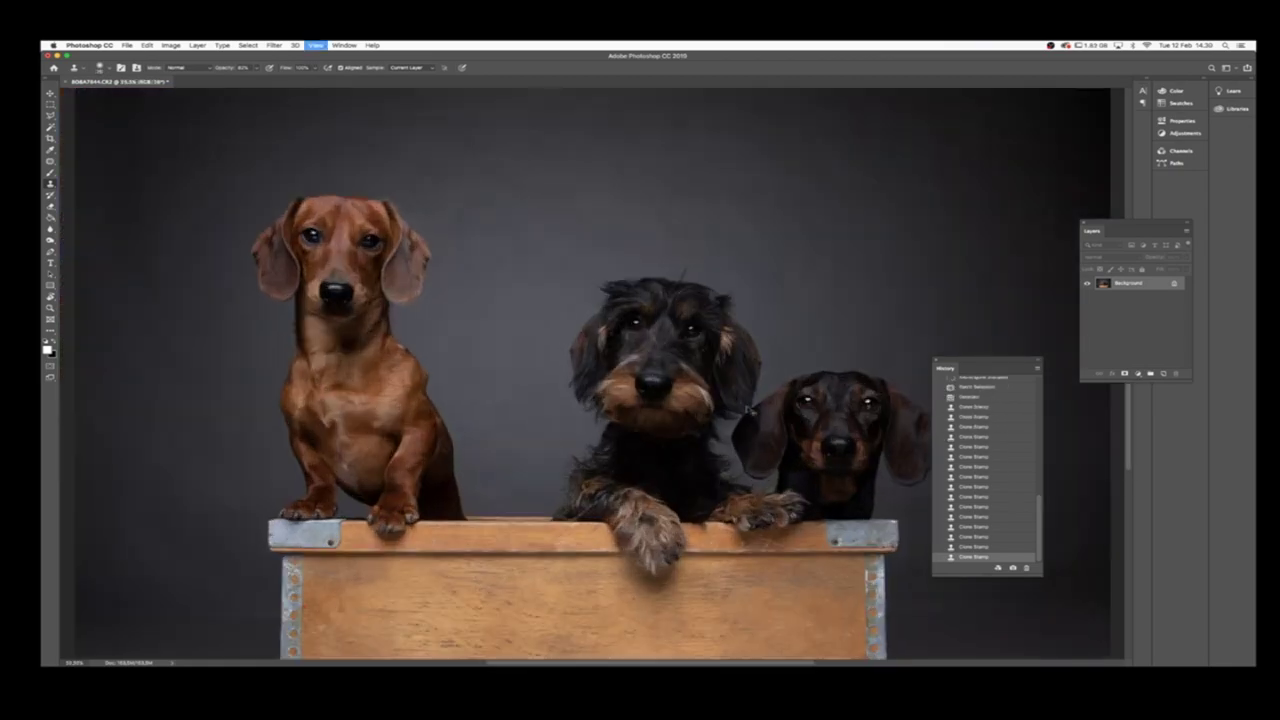
scroll(621, 362, up, 10)
Adjust the brush size and undo then redo the latest clone strokes.
key(j)
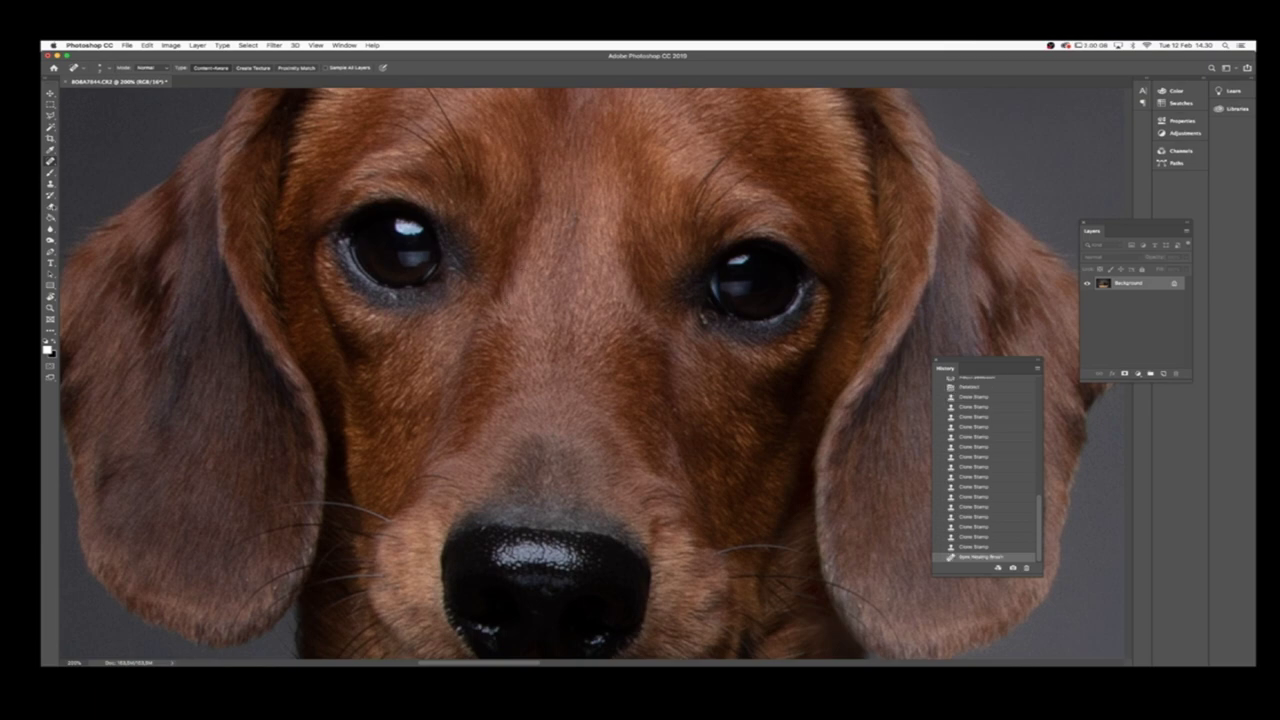
key(b)
right_click(716, 342)
key(Escape)
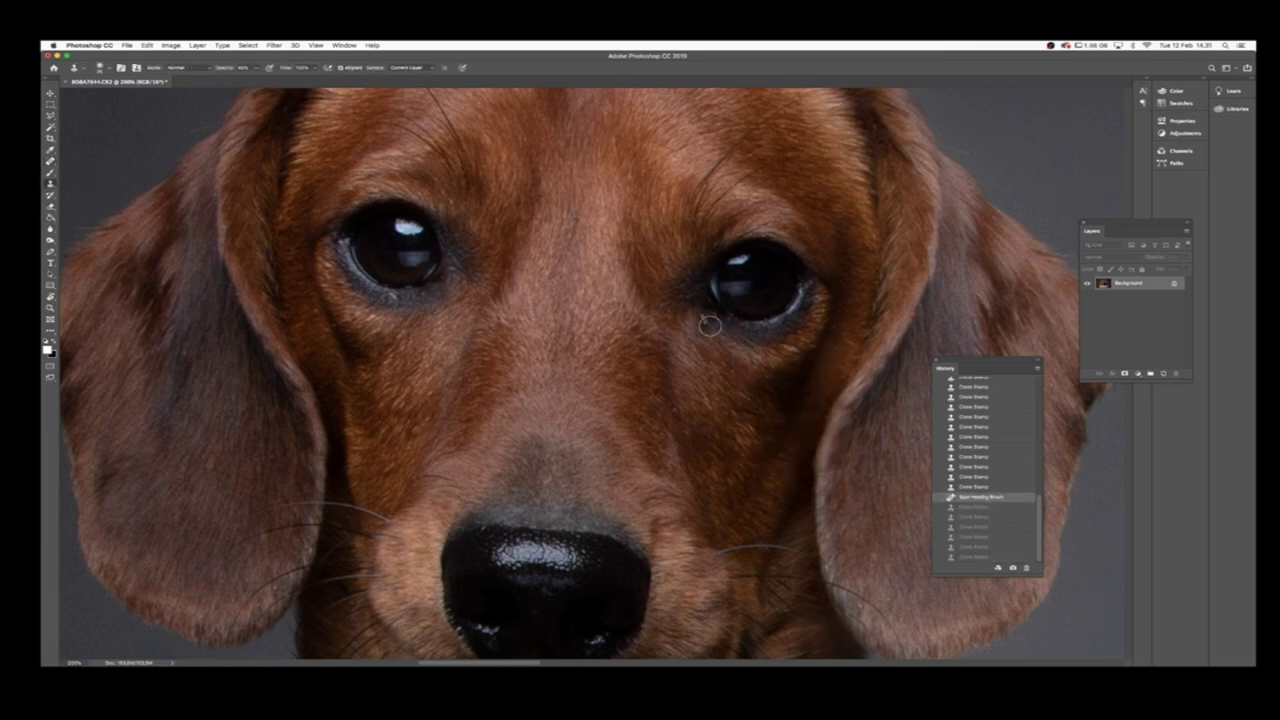
key(ctrl+shift+z)
key(ctrl+shift+z)
key(ctrl+shift+z)
Spot-heal stray hairs on the dogs' faces while panning around the photo.
scroll(790, 348, down, 3)
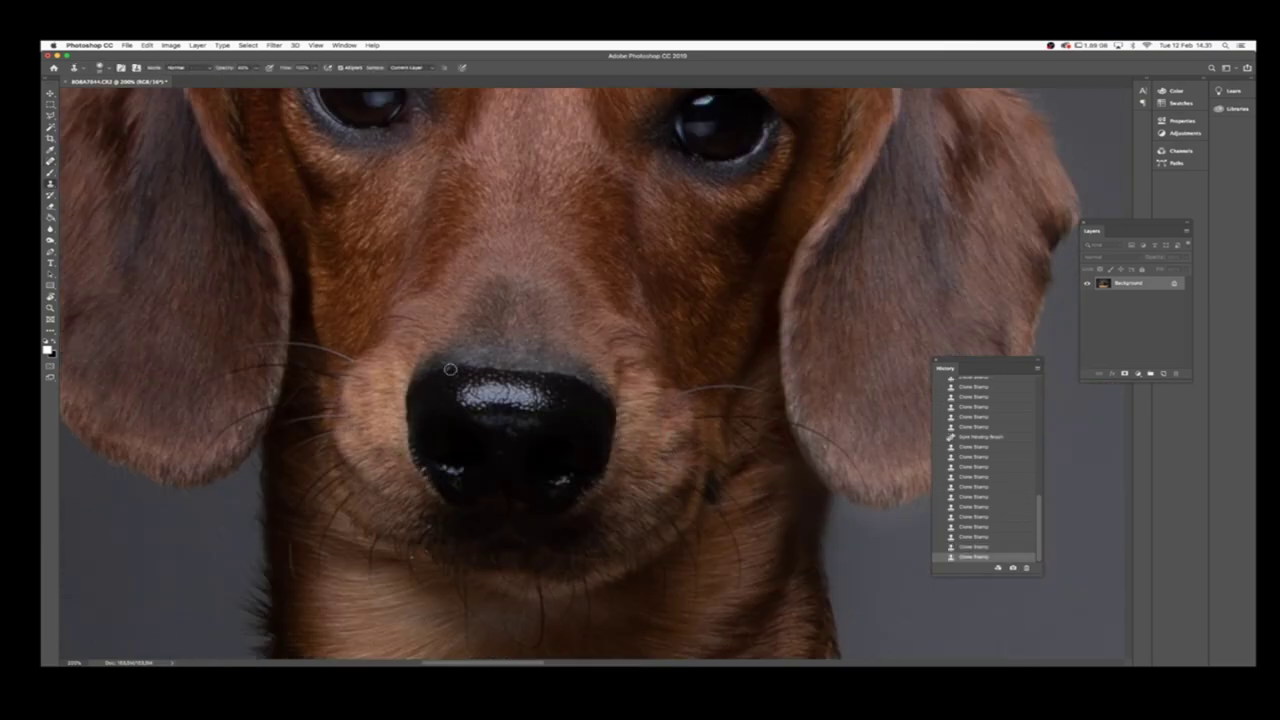
scroll(653, 540, down, 5)
scroll(564, 352, right, 5)
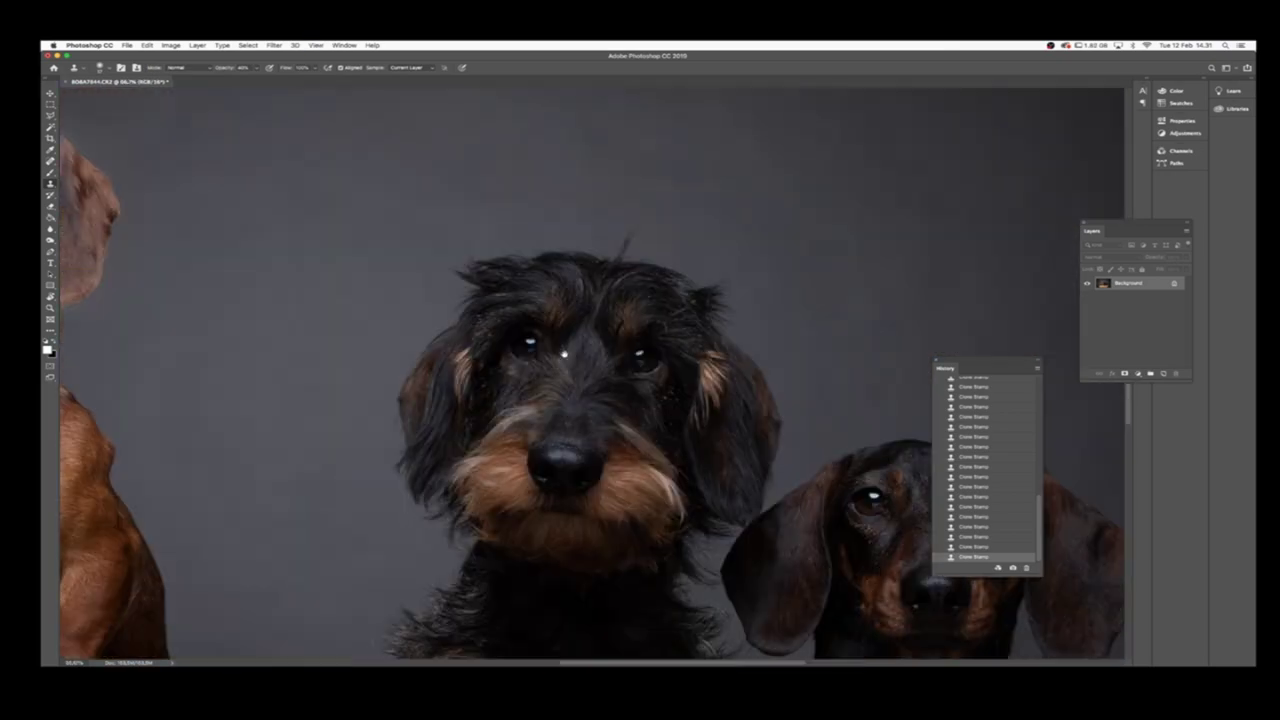
scroll(589, 373, up, 3)
scroll(589, 373, up, 2)
key(j)
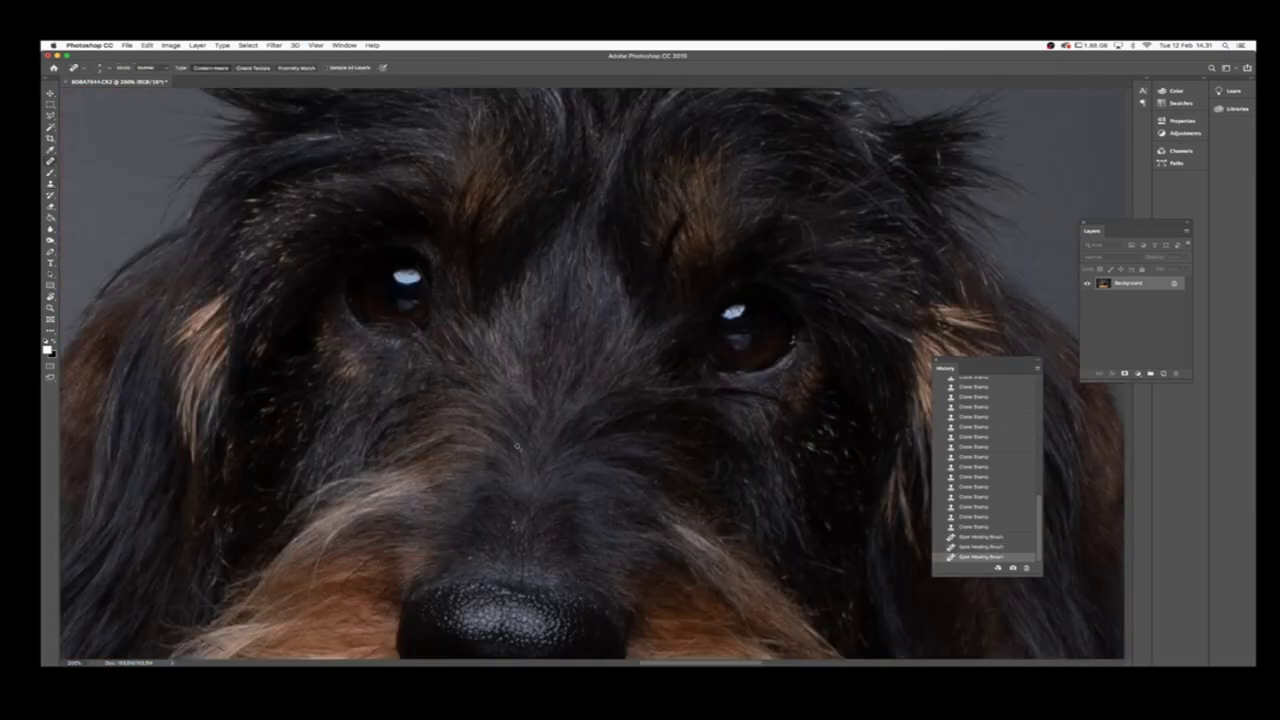
scroll(470, 556, down, 3)
scroll(851, 451, up, 2)
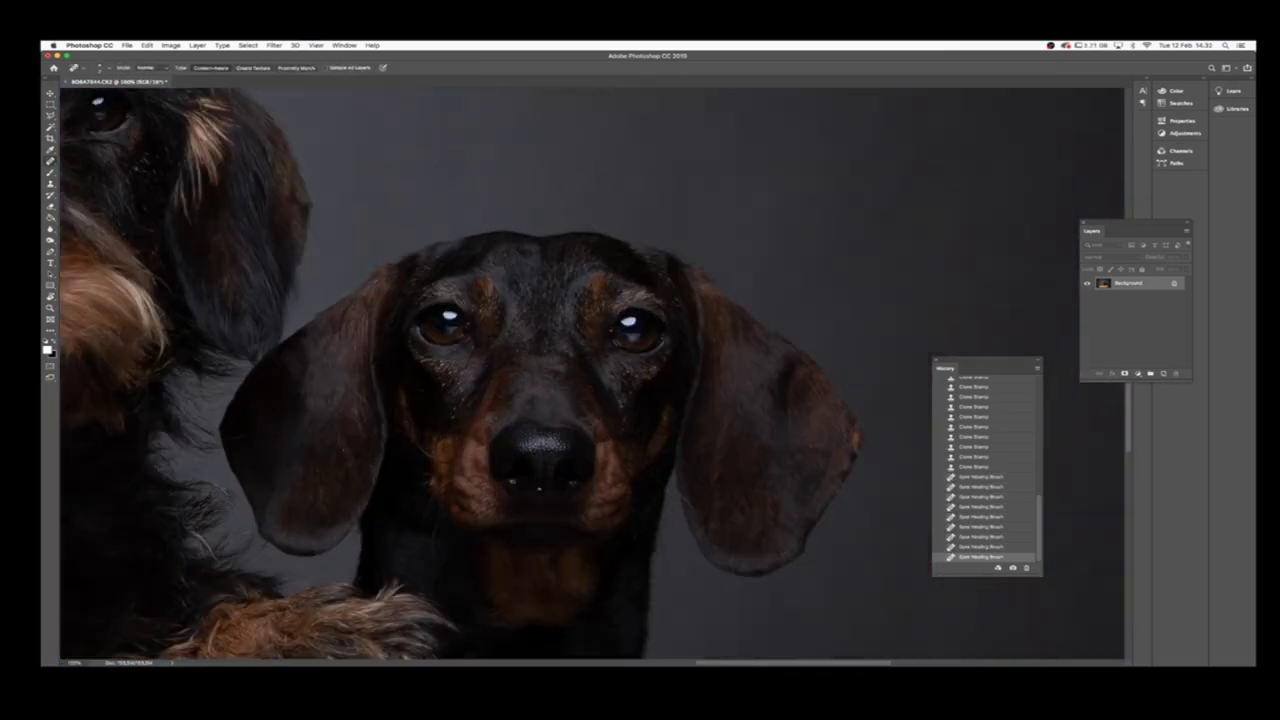
scroll(517, 346, down, 2)
scroll(517, 346, left, 5)
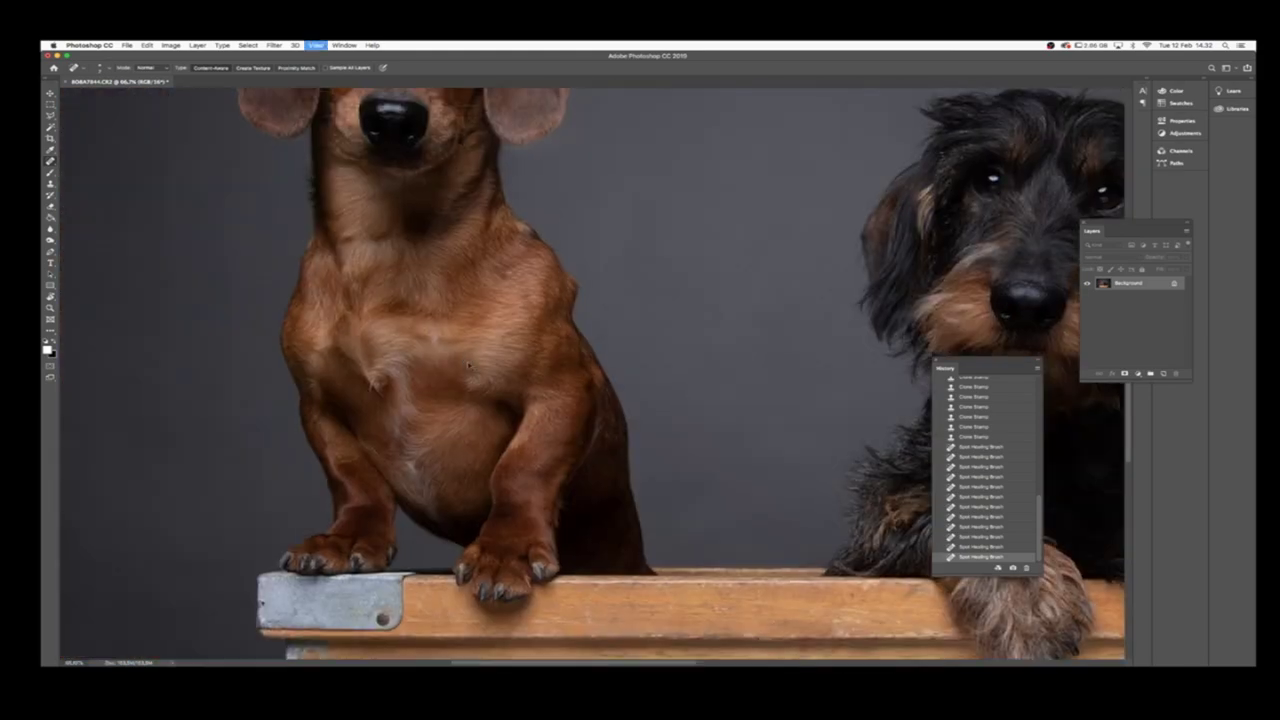
scroll(517, 346, down, 3)
Send the retouched 8O8A7844-Edit.tif from Lightroom back into Photoshop CC 2019.
key(super+Tab)
key(super+Tab)
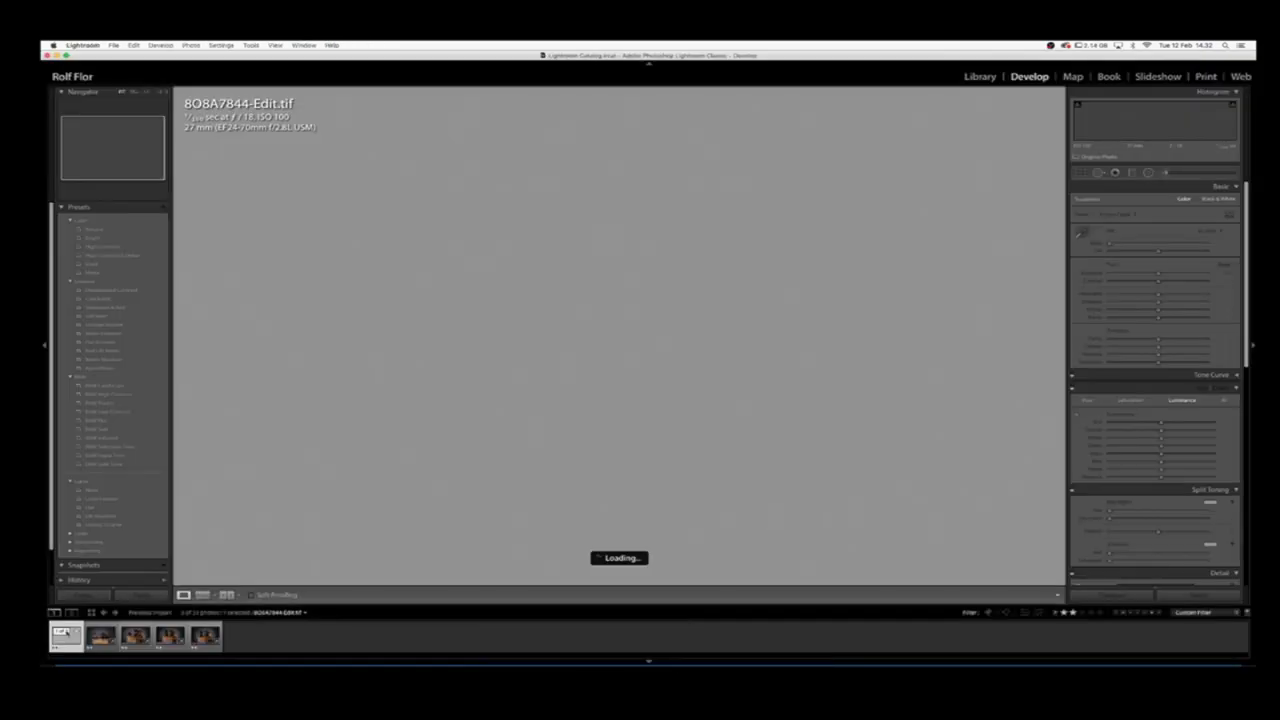
key(r)
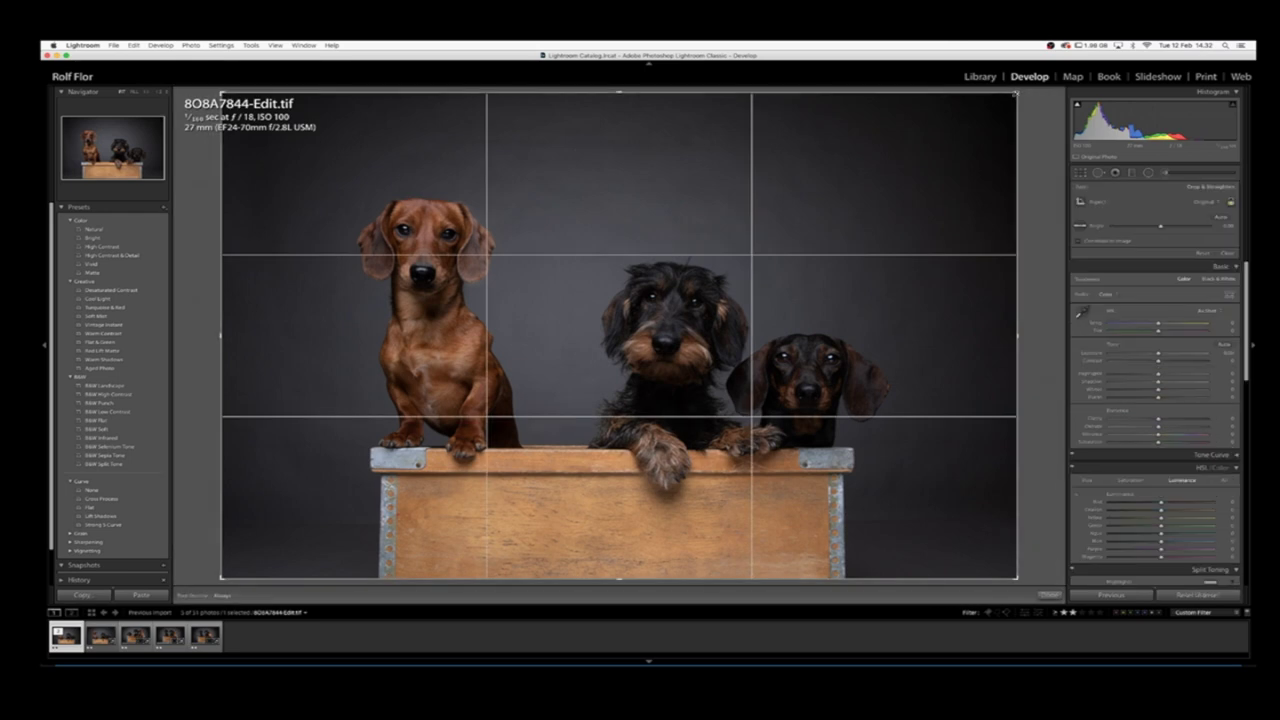
right_click(592, 316)
click(592, 316)
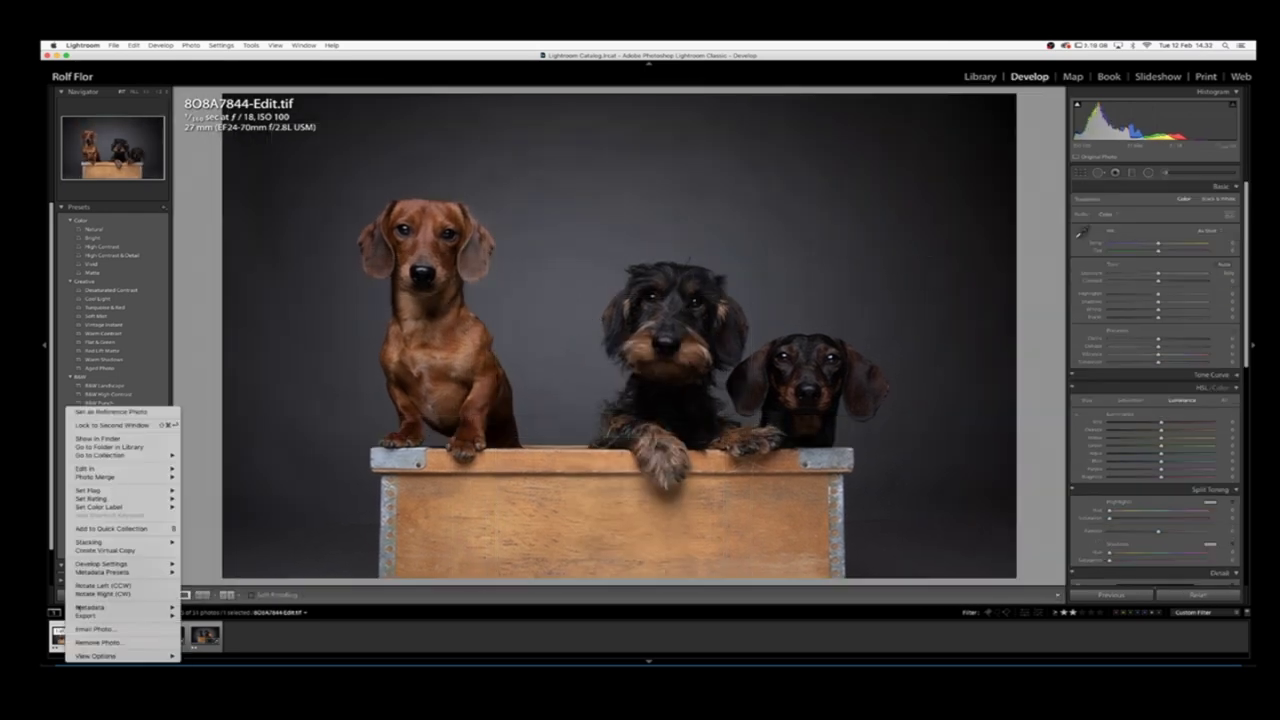
key(super+Tab)
click(1088, 284)
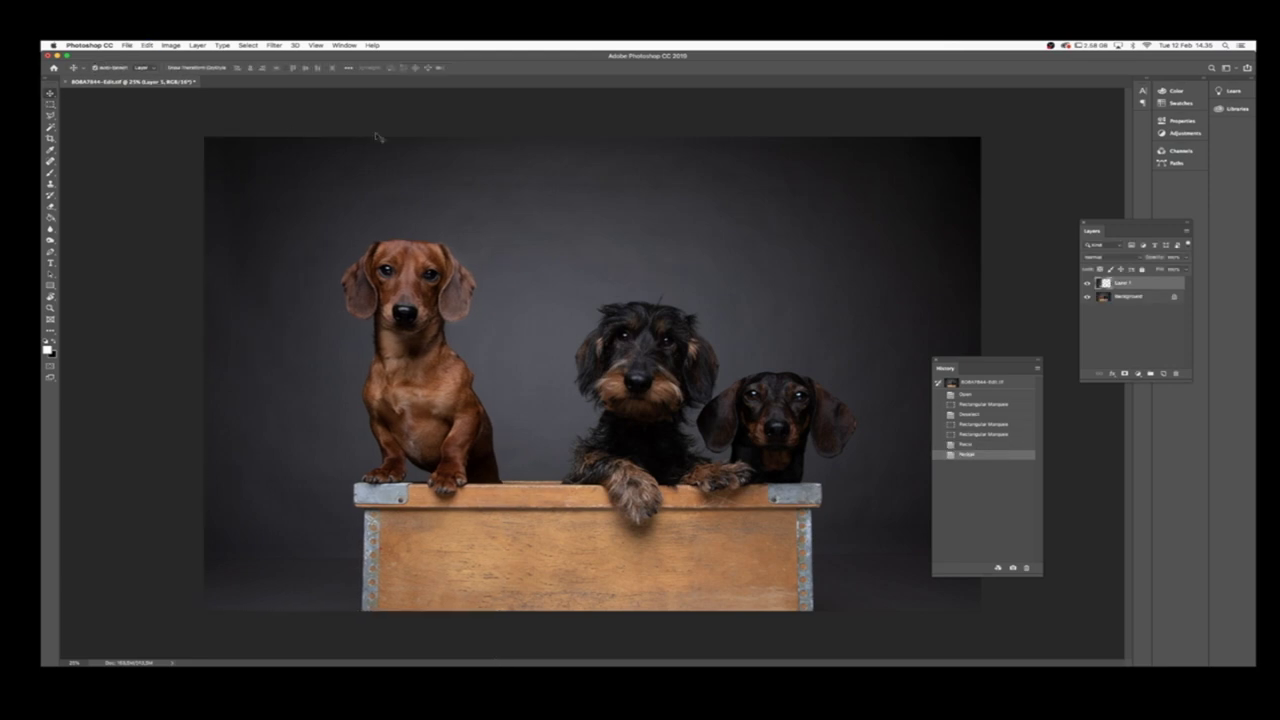
Nudge the brown dog layer three steps right, then two steps back left.
key(shift+Right)
key(shift+Right)
key(shift+Right)
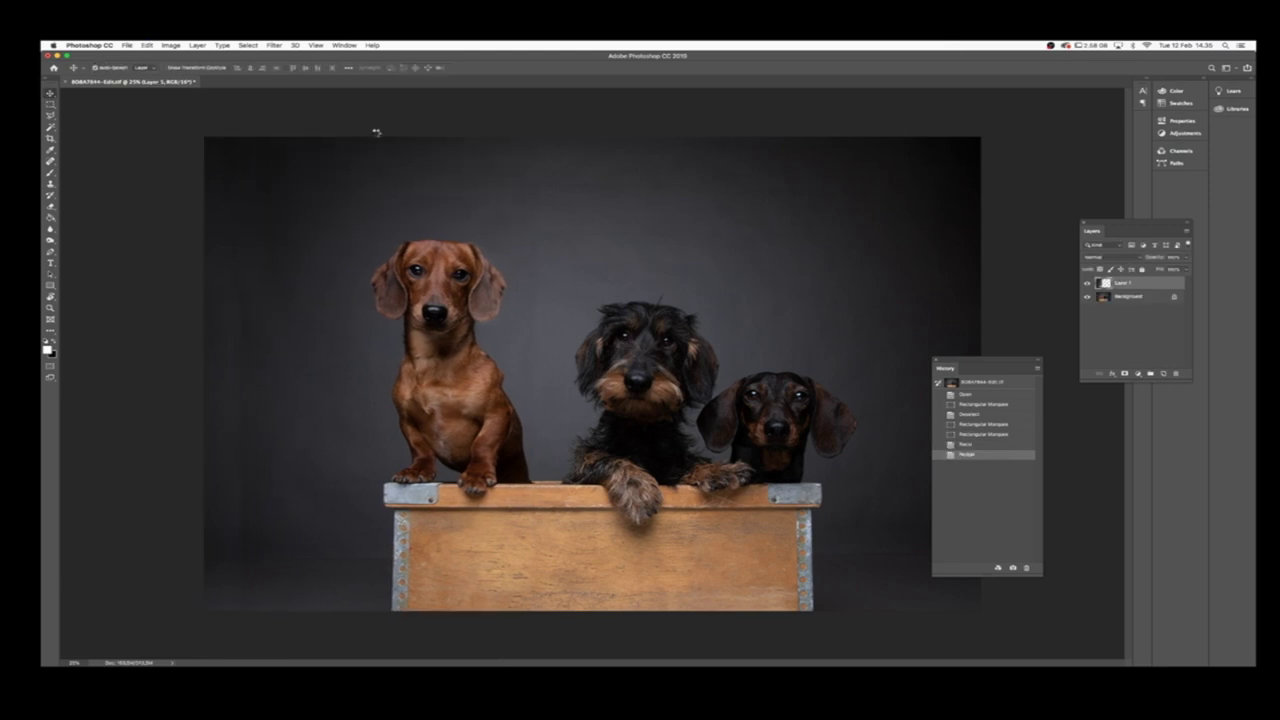
key(shift+Right)
key(shift+Right)
key(shift+Right)
key(shift+Right)
key(shift+Right)
key(shift+Right)
key(shift+Right)
key(shift+Right)
key(shift+Right)
key(shift+Right)
key(shift+Right)
key(shift+Right)
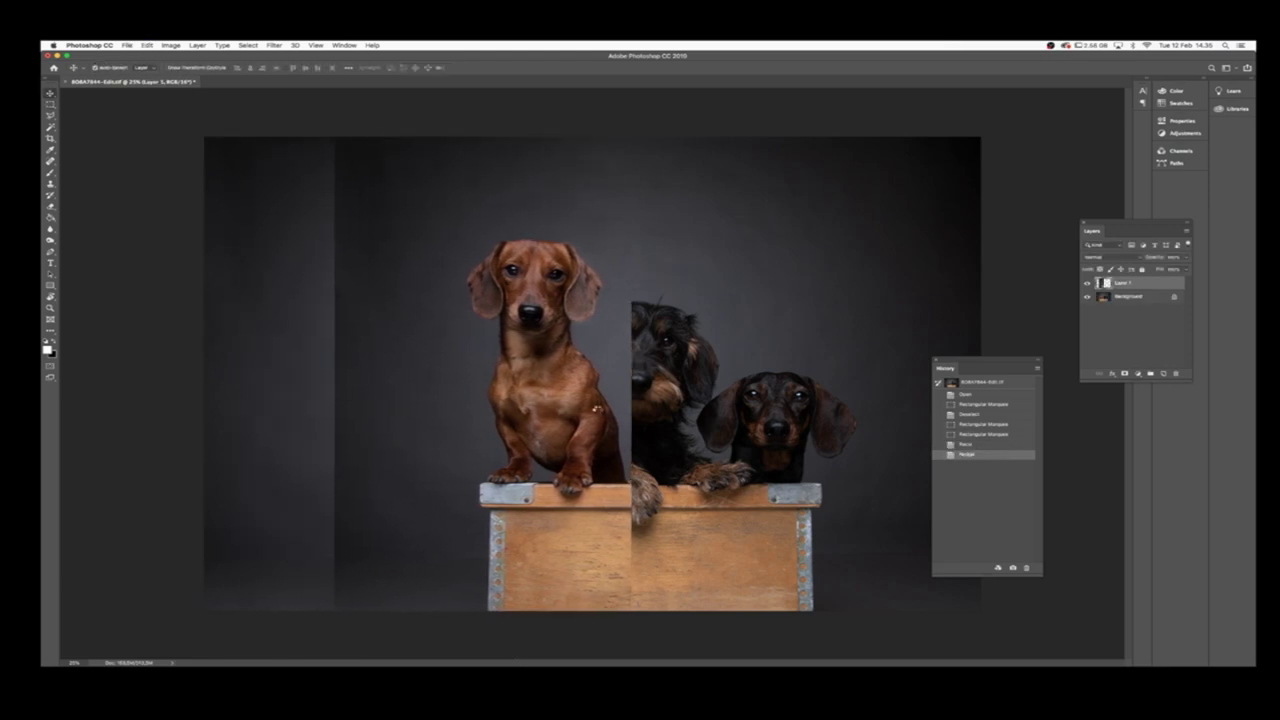
key(shift+Right)
key(shift+Right)
key(shift+Right)
key(shift+Left)
key(shift+Left)
key(shift+Left)
key(shift+Left)
key(shift+Left)
key(shift+Left)
key(shift+Left)
key(shift+Left)
key(shift+Left)
key(shift+Left)
key(shift+Left)
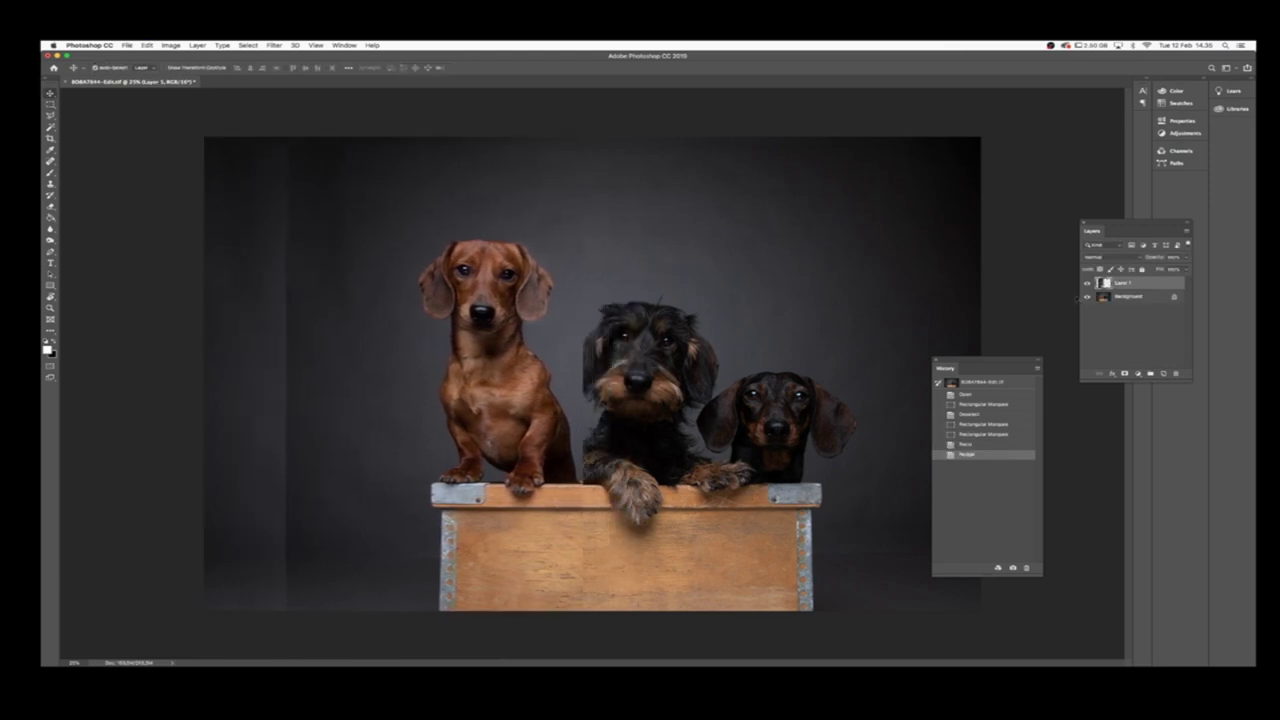
key(shift+Left)
key(shift+Left)
Erase Layer 1's hard edge along the brown dog's fur with a resized eraser brush.
key(e)
click(596, 430)
right_click(596, 430)
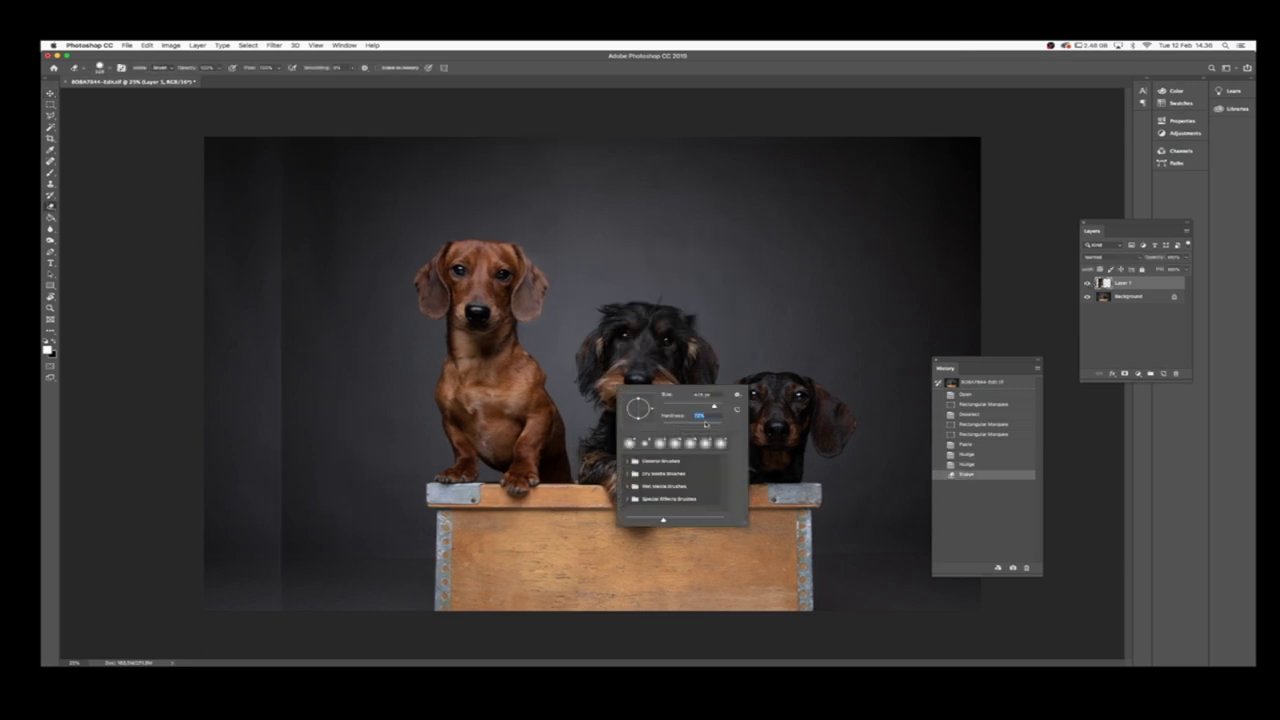
key(ctrl+1)
scroll(549, 285, down, 5)
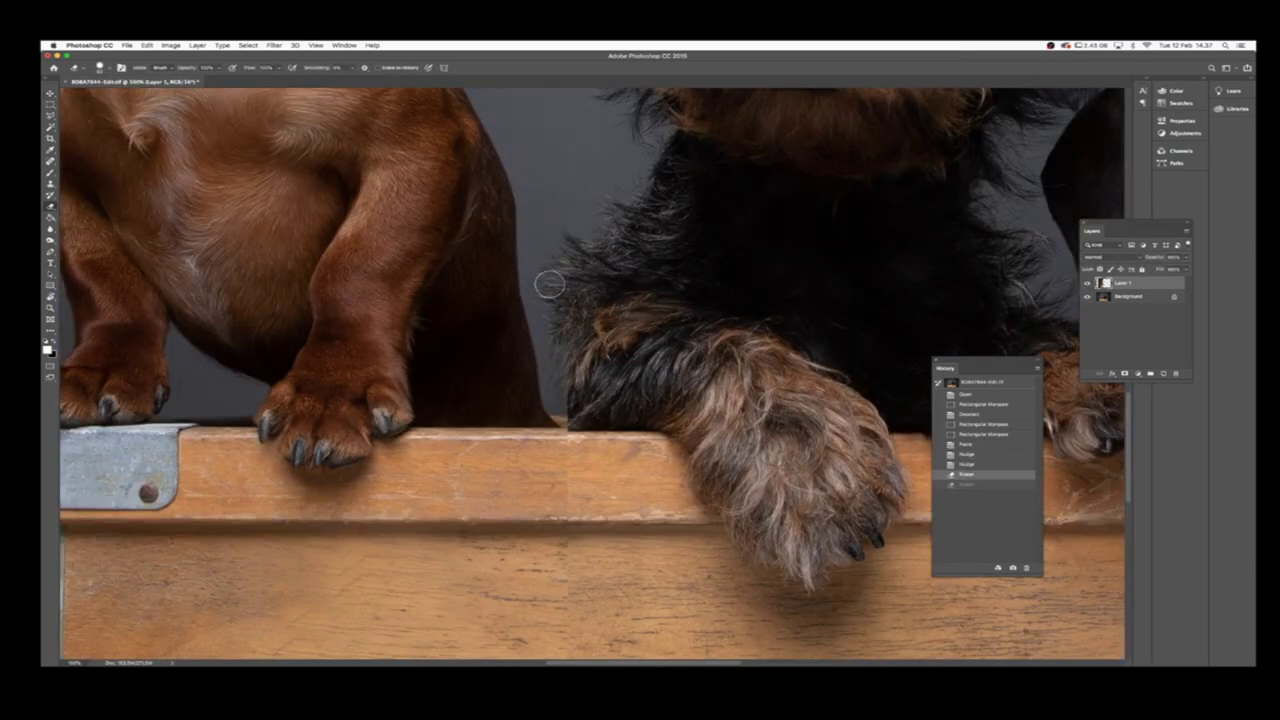
drag(573, 410, 556, 396)
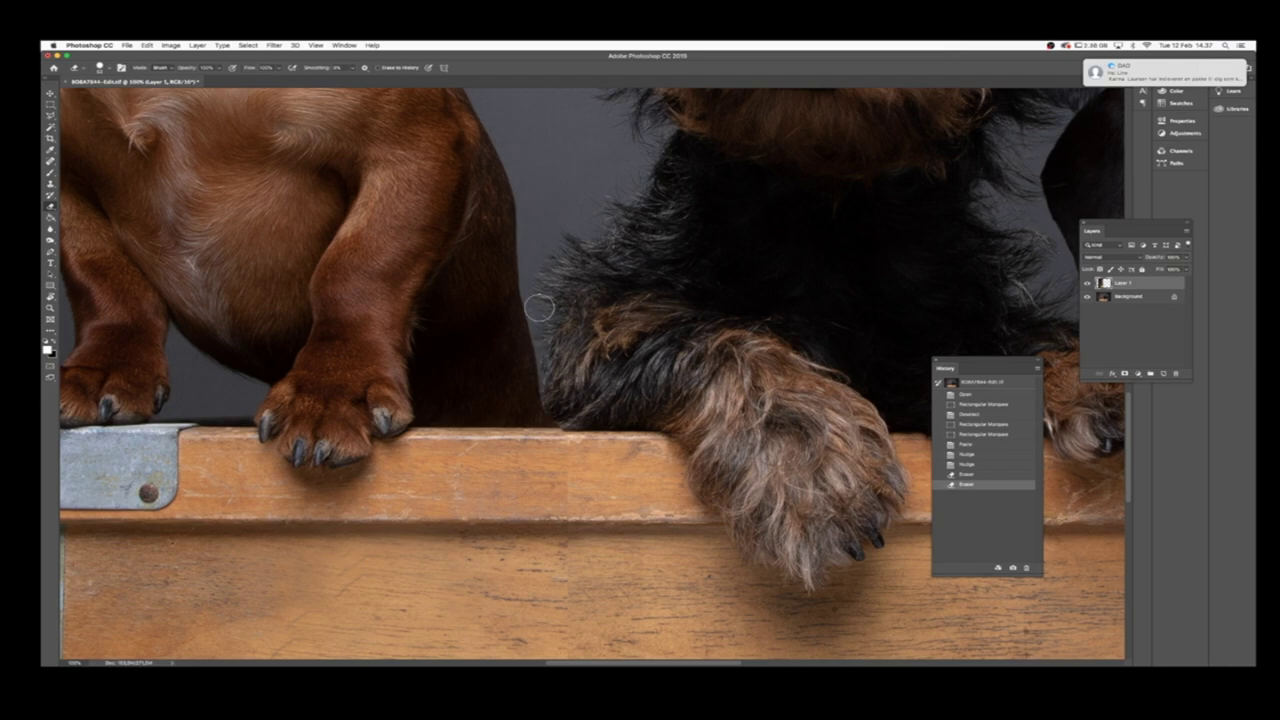
mouse_move(539, 307)
mouse_down()
mouse_move(570, 525)
mouse_move(585, 485)
mouse_up()
Erase the layer seam running across the crate front.
scroll(585, 485, down, 5)
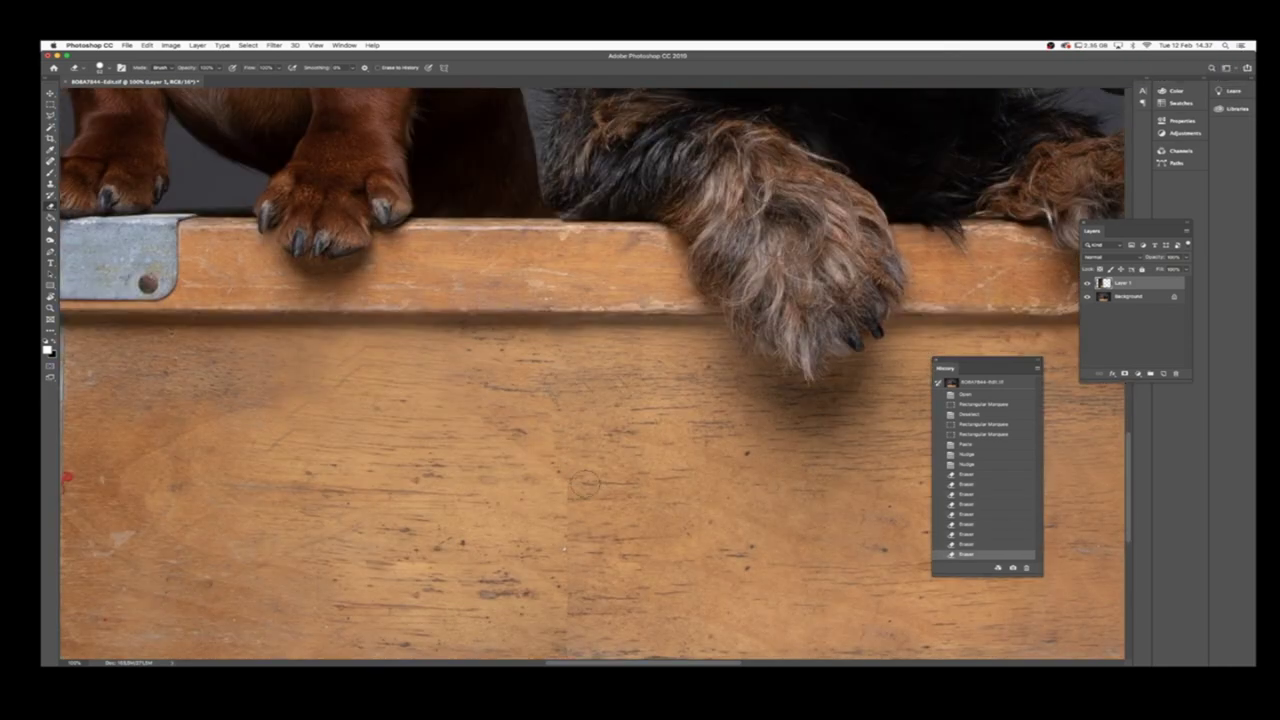
scroll(577, 577, down, 3)
drag(580, 560, 700, 450)
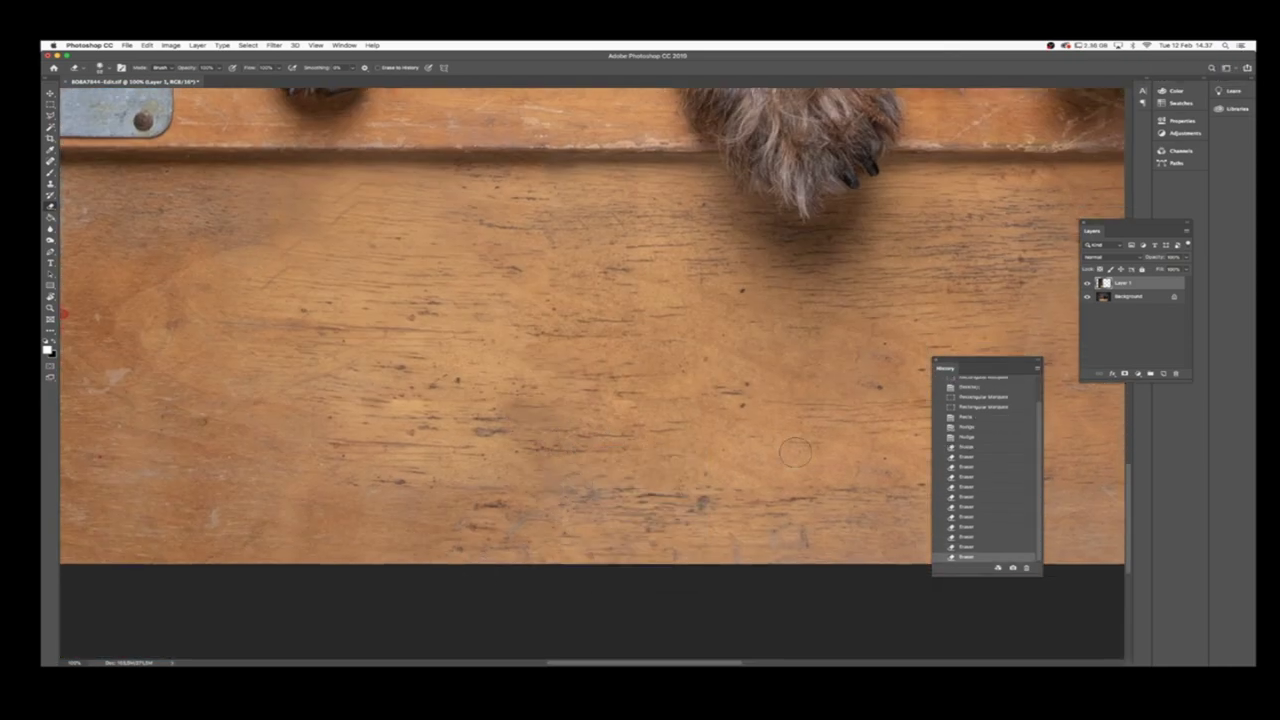
key(ctrl+minus)
key(ctrl+minus)
key(ctrl+minus)
scroll(607, 100, up, 5)
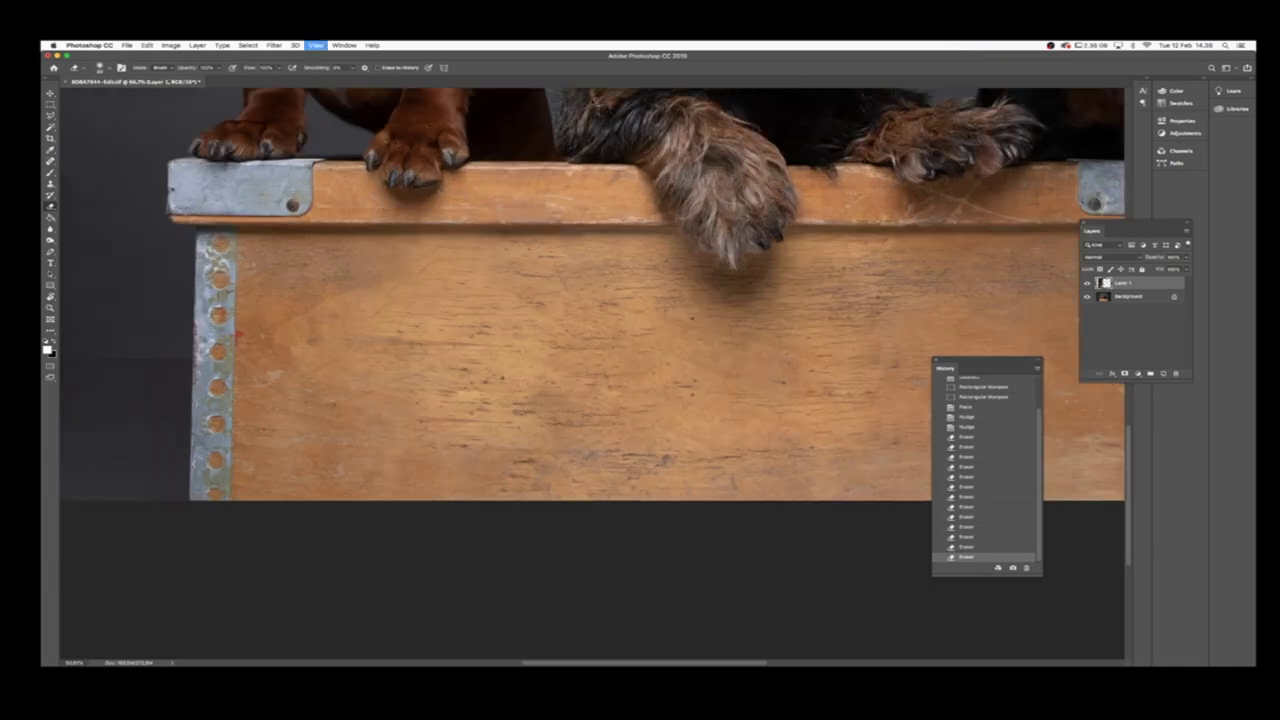
Apply a free transform to the brown-dog layer and erase the remaining seam along the fur.
key(ctrl+t)
key(ctrl+minus)
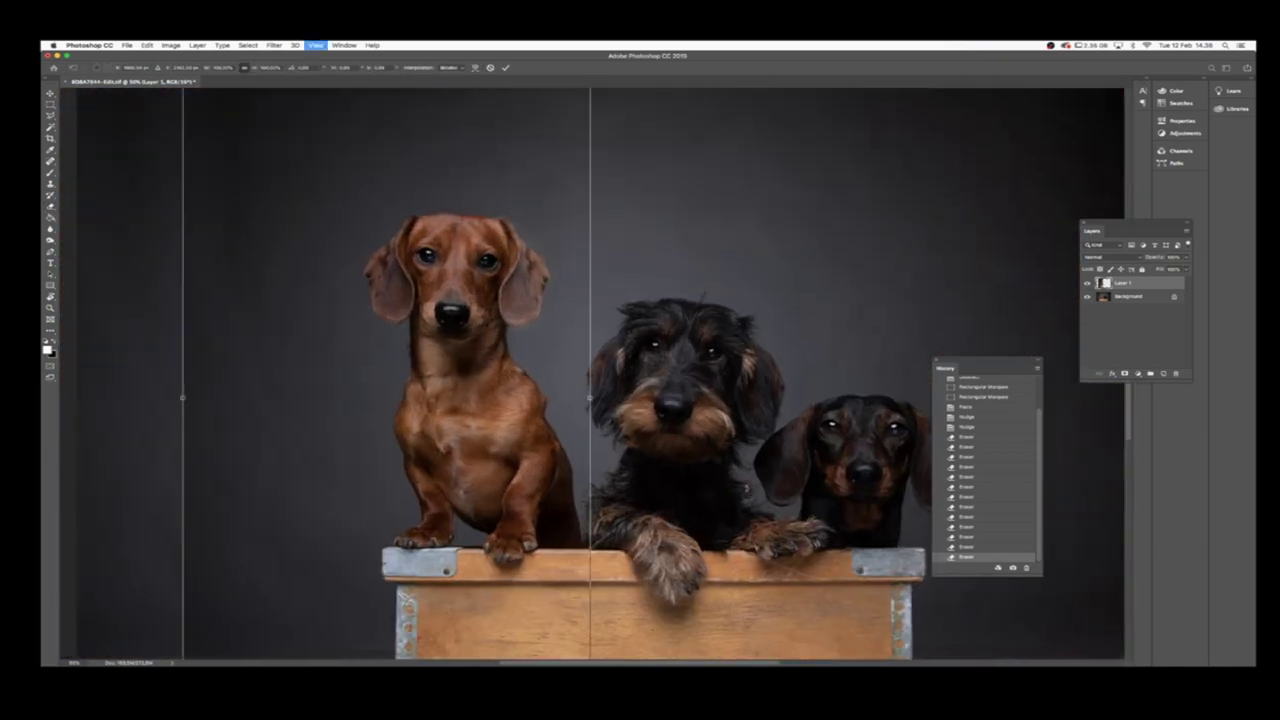
key(Return)
key(ctrl+plus)
key(ctrl+plus)
key(ctrl+plus)
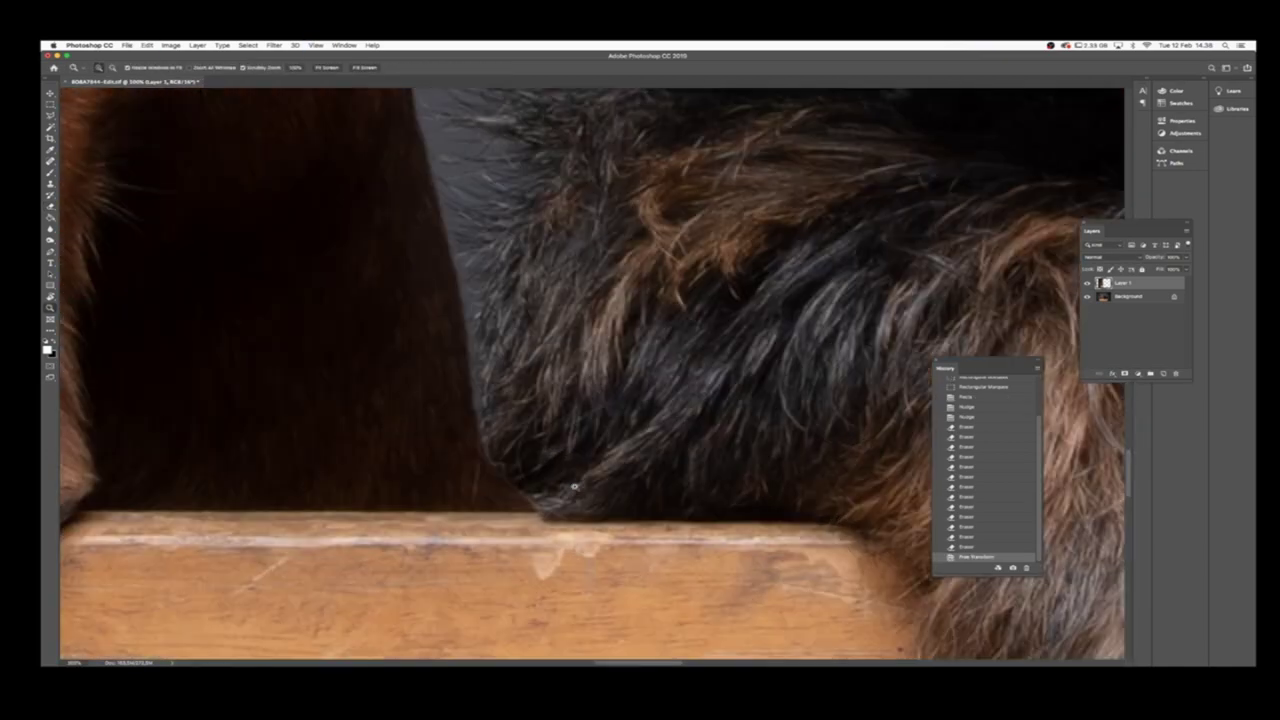
right_click(650, 390)
drag(540, 458, 533, 370)
key(ctrl+0)
Flatten the image and place a guide on it for the backdrop strip.
key(ctrl+shift+e)
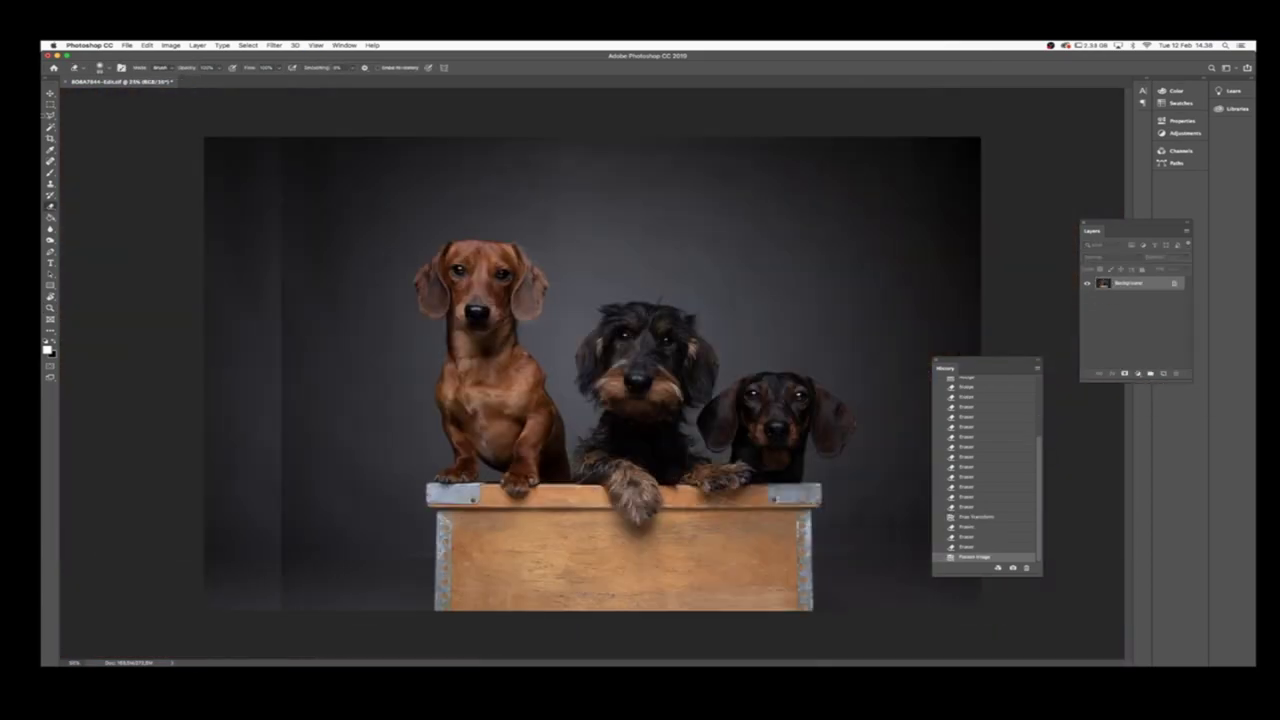
key(m)
click(315, 45)
click(340, 214)
drag(64, 357, 415, 357)
Copy the backdrop strip left of the brown dog onto a new layer and stretch it leftward.
drag(208, 140, 415, 614)
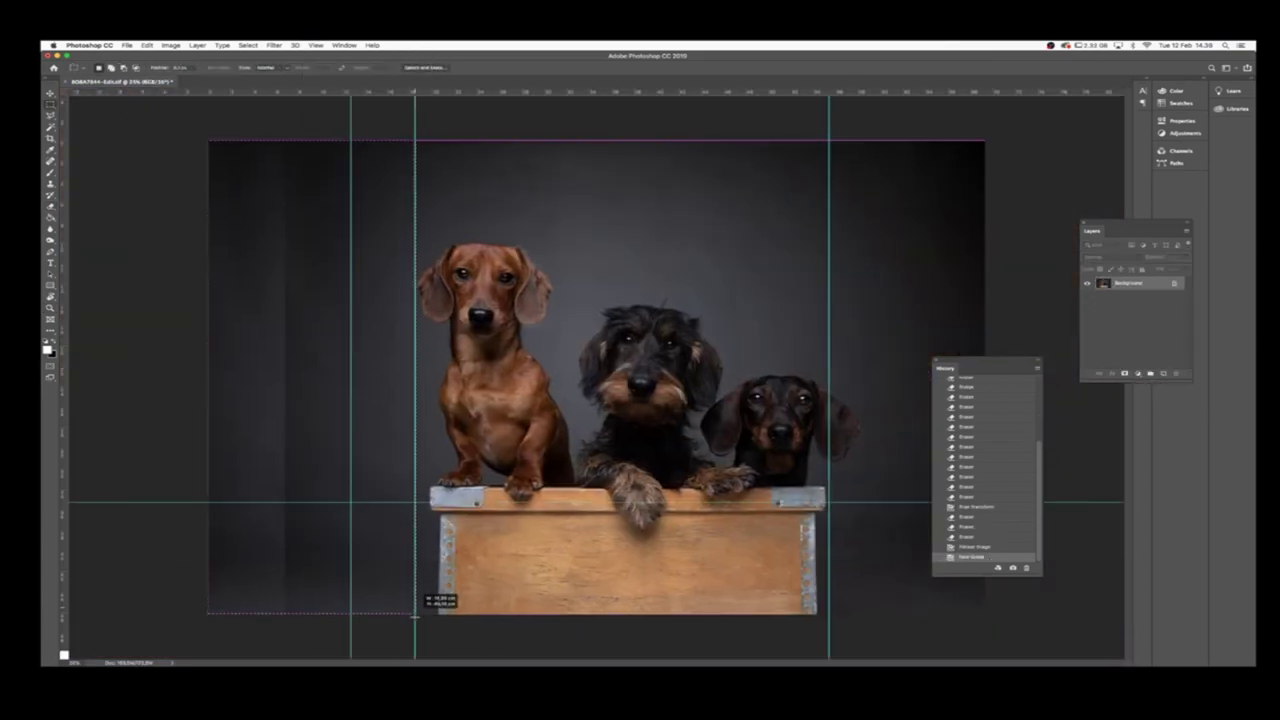
key(ctrl+c)
key(ctrl+v)
key(ctrl+t)
drag(208, 377, 100, 377)
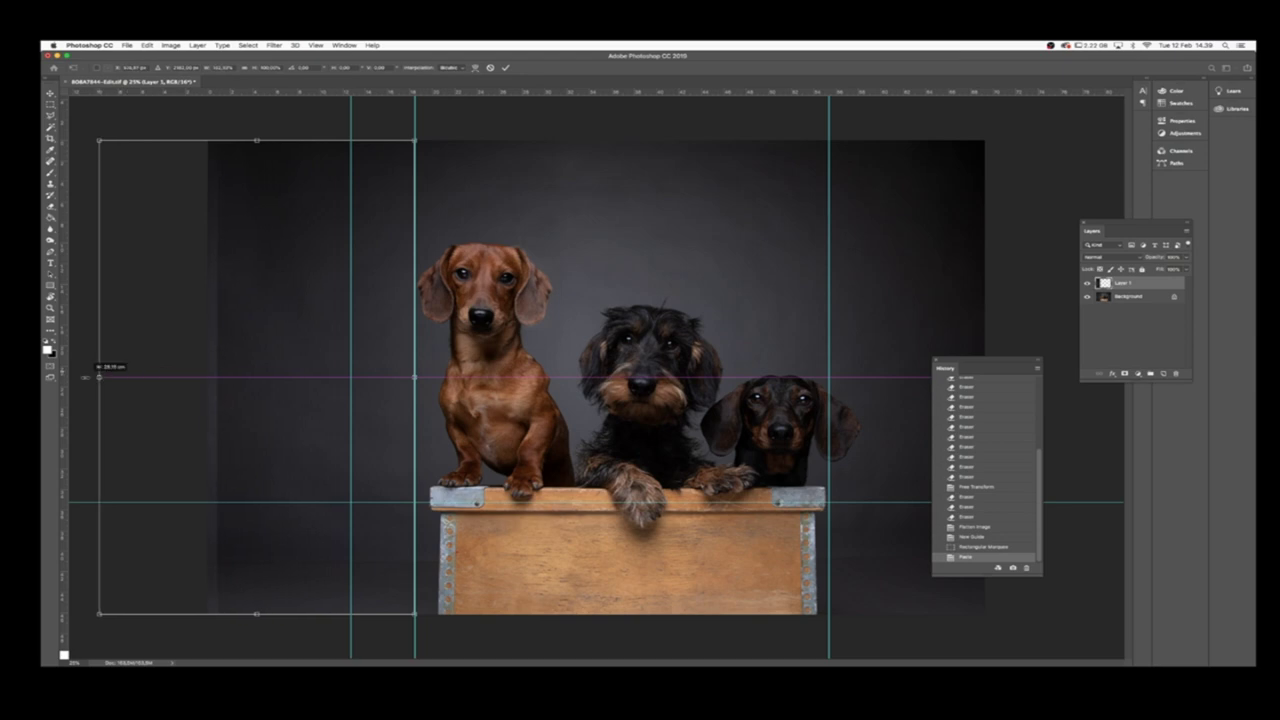
key(Return)
Remove the two horizontal and two vertical guides.
key(v)
drag(443, 377, 443, 92)
drag(415, 300, 343, 92)
drag(350, 139, 350, 92)
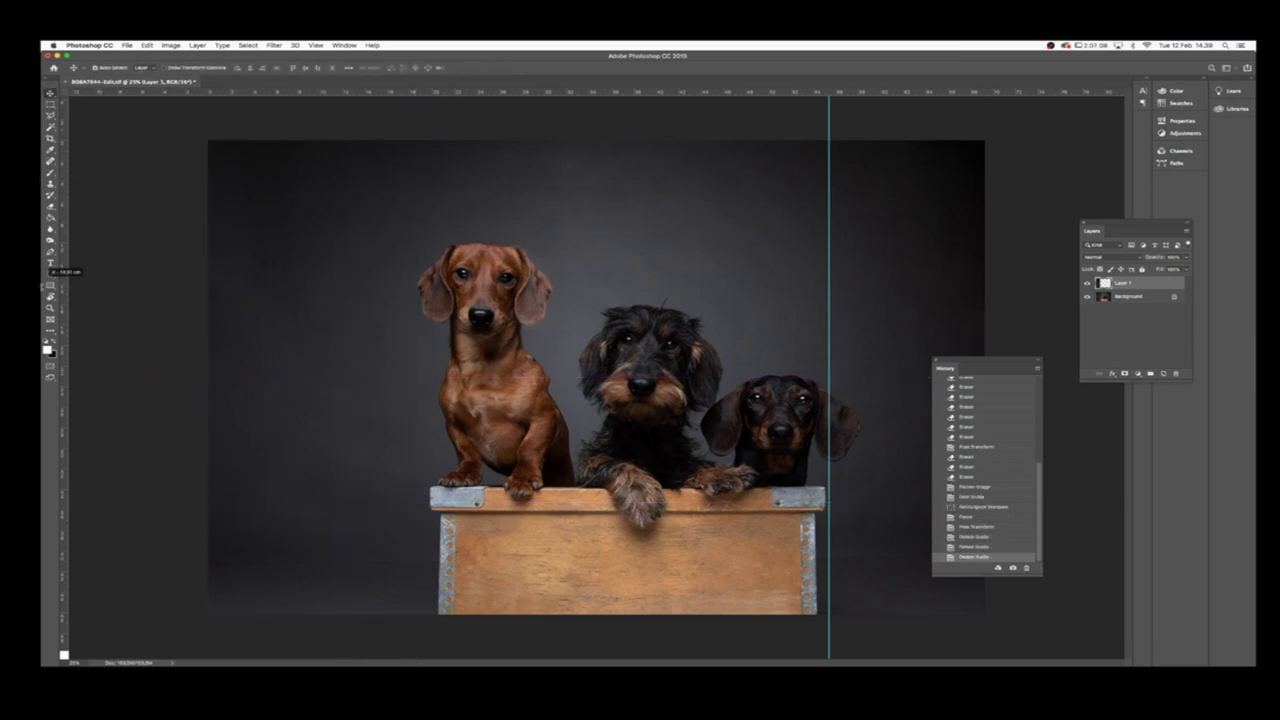
drag(828, 300, 828, 92)
Zoom in on the dogs and set the Clone Stamp brush size.
key(ctrl+minus)
key(ctrl+minus)
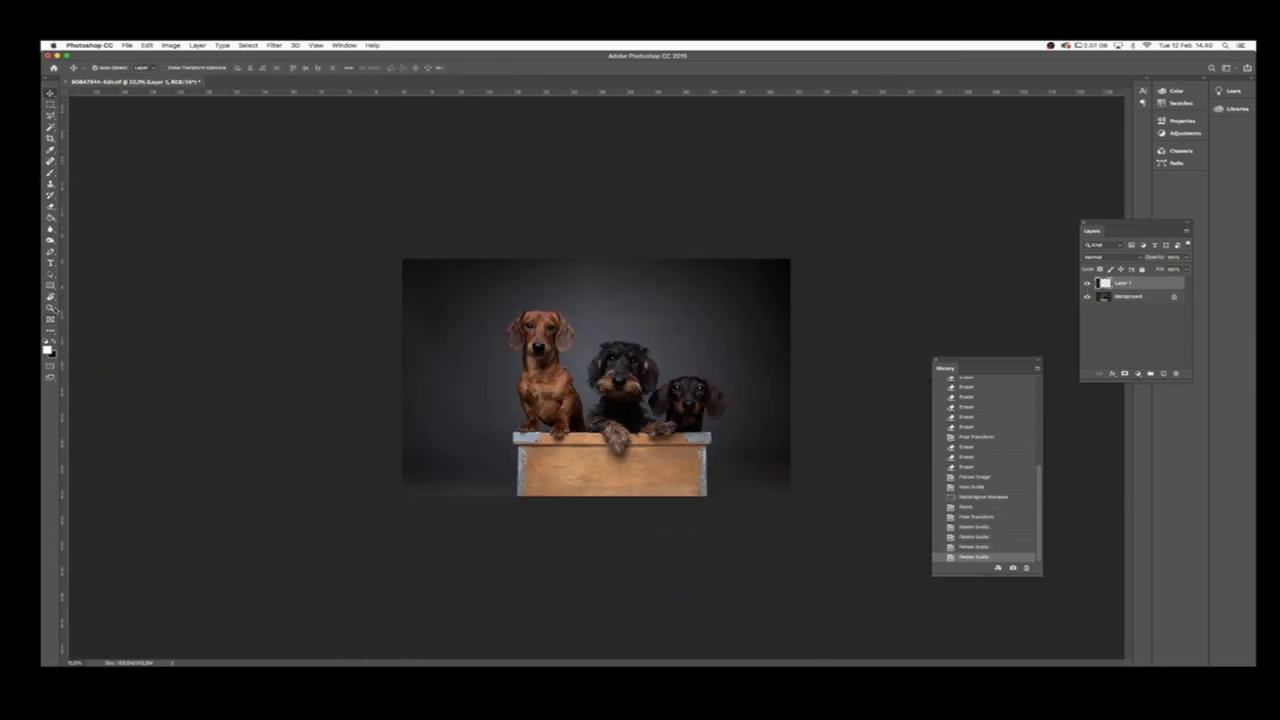
key(ctrl+plus)
key(s)
right_click(575, 405)
Clone smooth backdrop over the background above the dogs, flattening the layers into one Background.
mouse_move(540, 360)
mouse_down()
mouse_move(471, 360)
mouse_move(460, 330)
mouse_up()
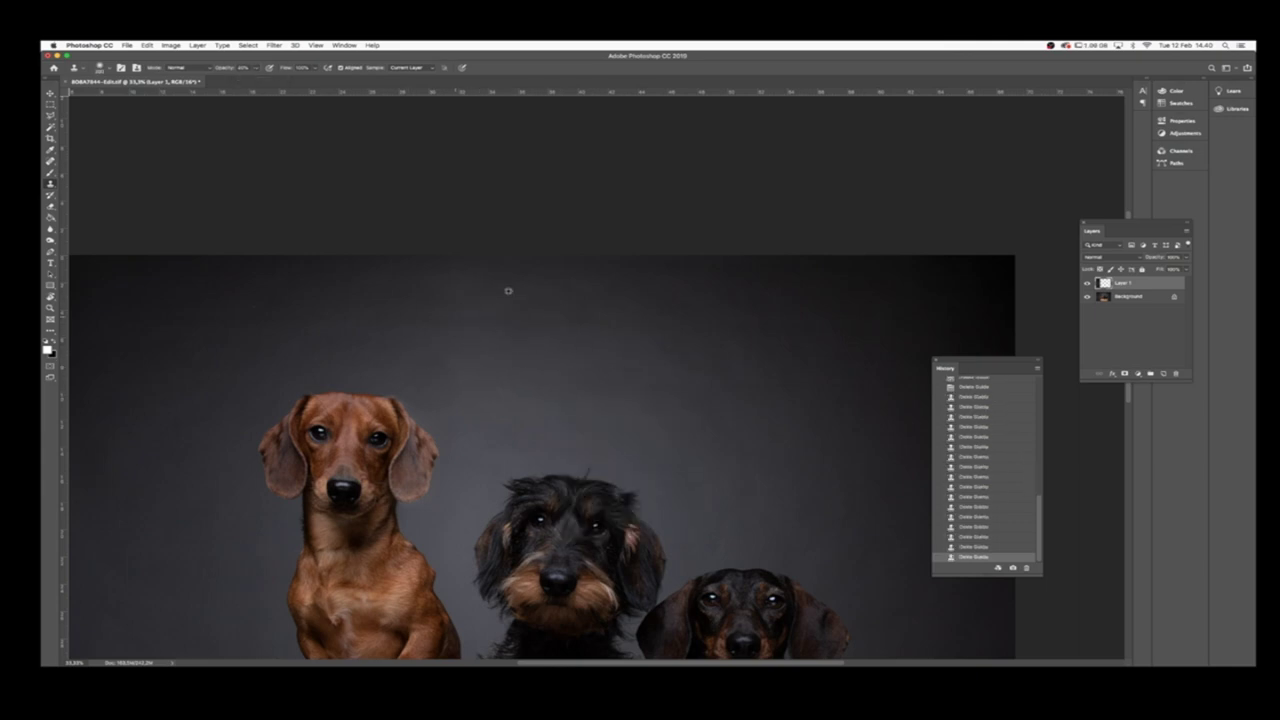
right_click(1125, 284)
click(1165, 380)
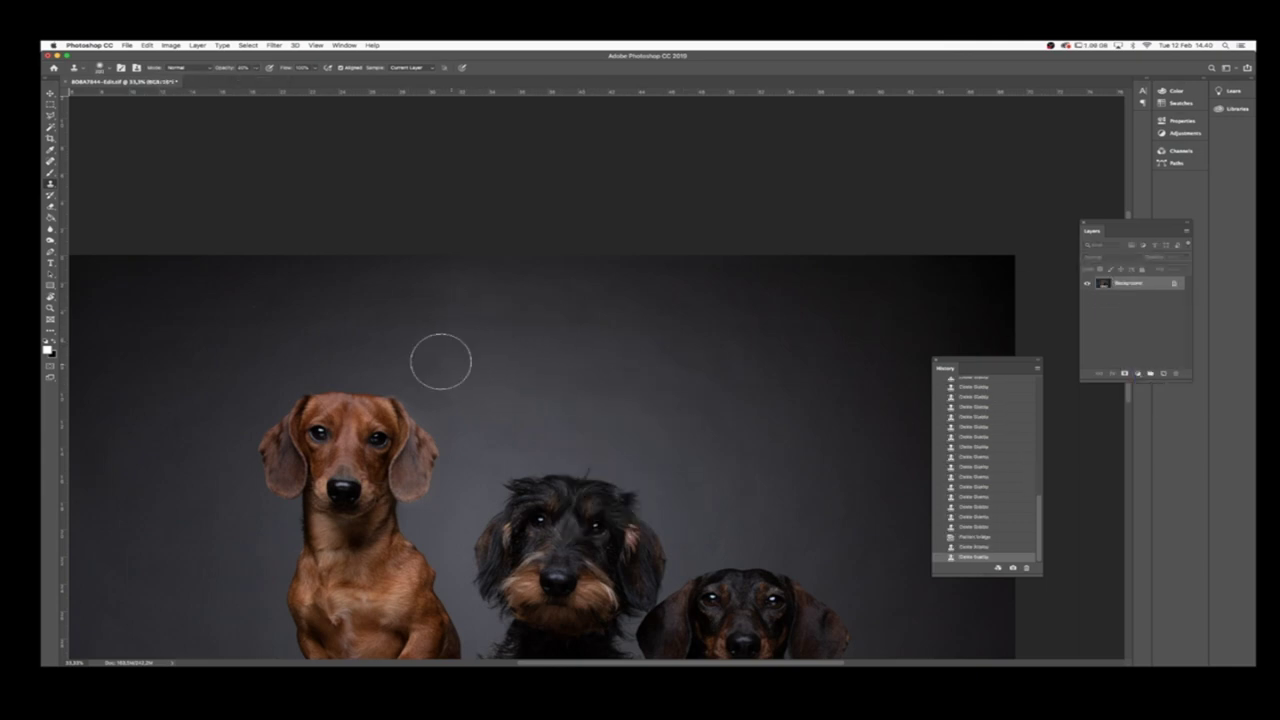
drag(440, 361, 630, 284)
key(ctrl+minus)
key(ctrl+minus)
key(ctrl+minus)
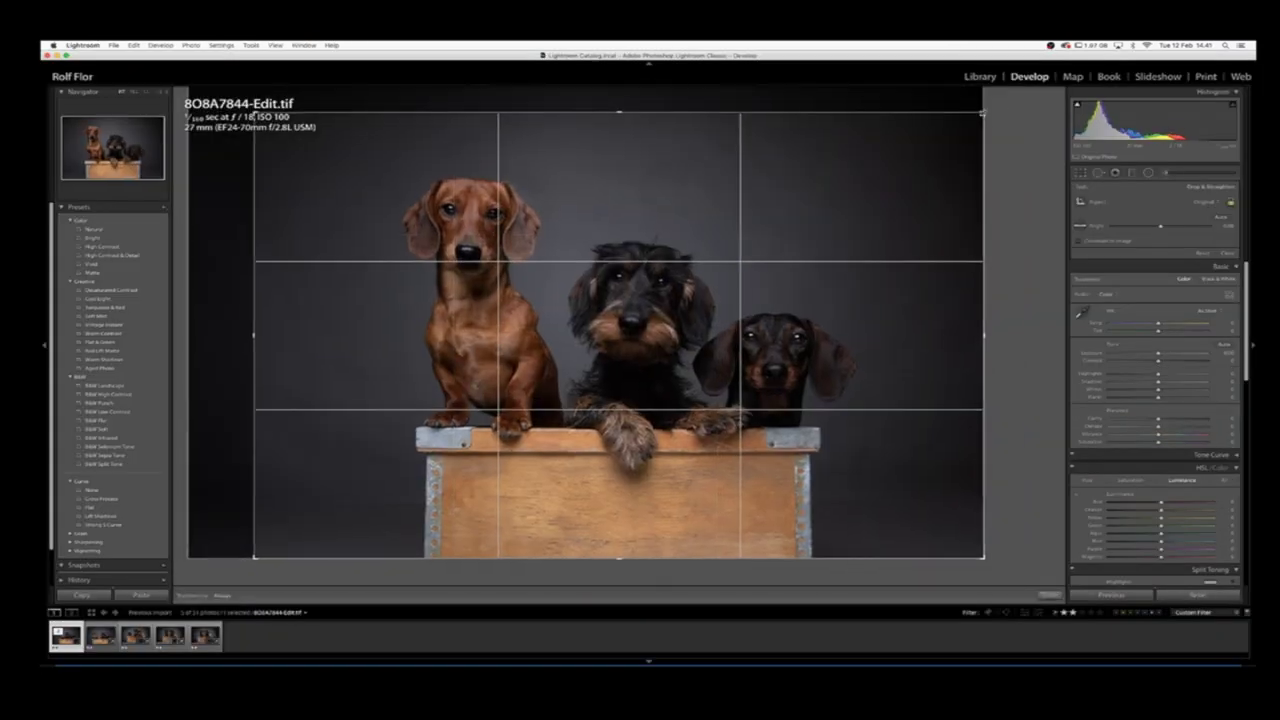
Exit the crop overlay in Develop and scroll down the right panel.
key(r)
scroll(1150, 400, down, 10)
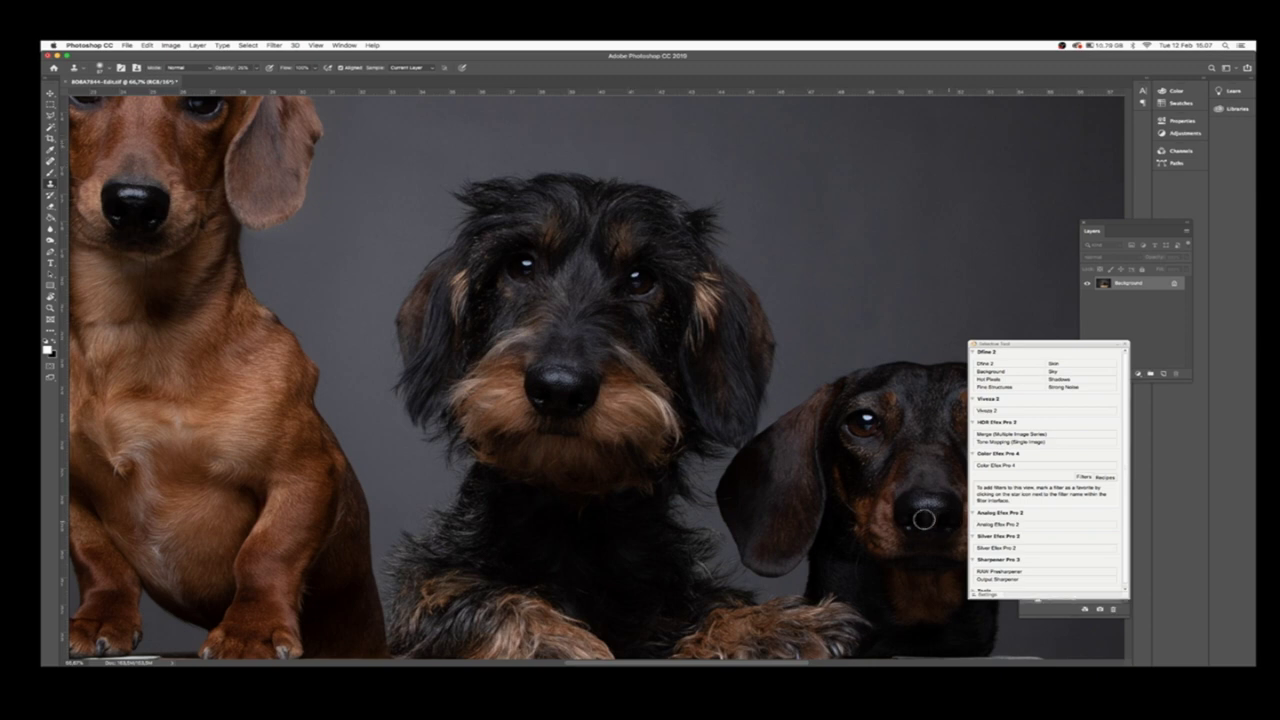
Close the Nik filters list panel.
click(1125, 346)
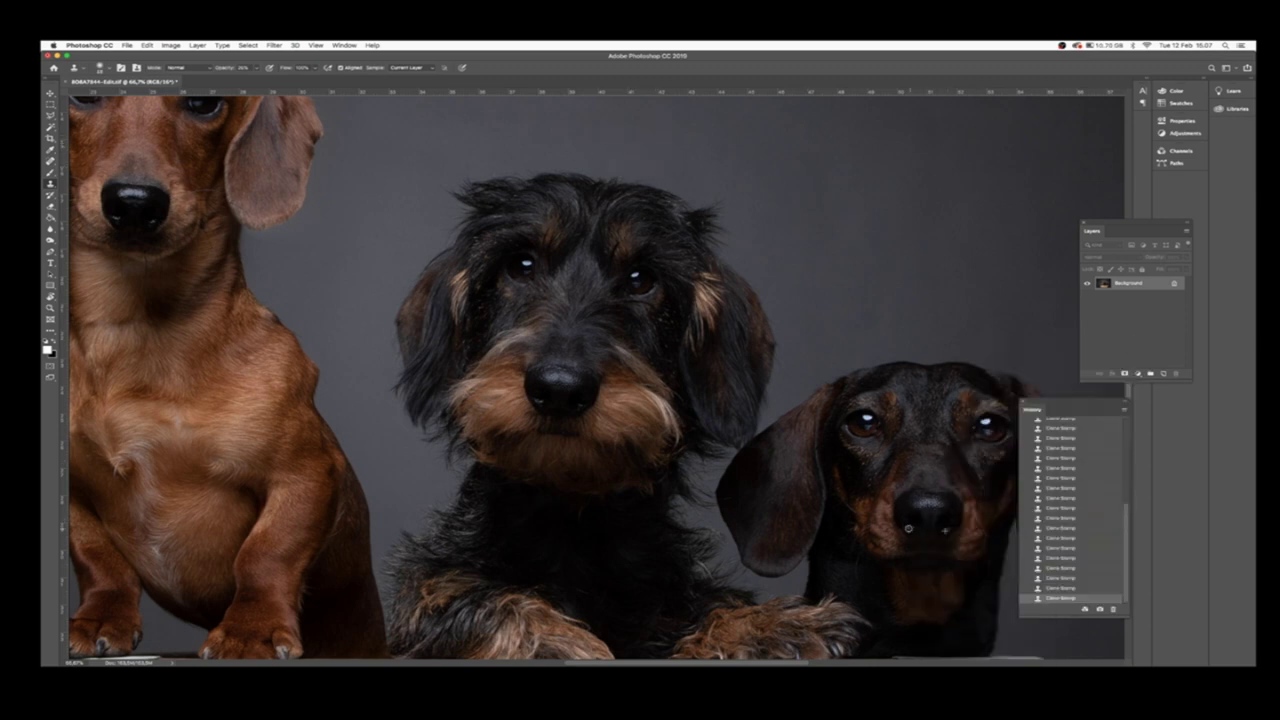